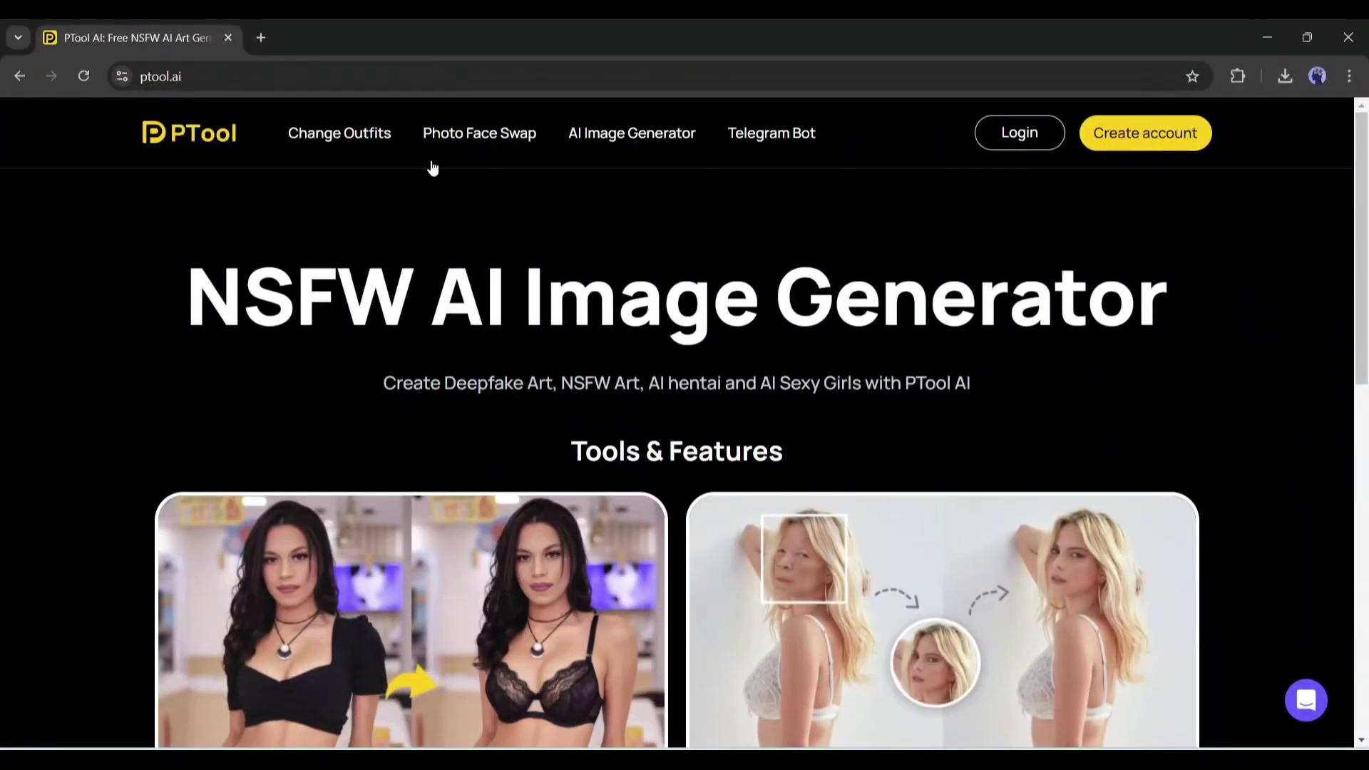
# Step: Browse the PTool AI homepage, then sign in through the Create account option
pyautogui.scroll(-8, 562, 243)
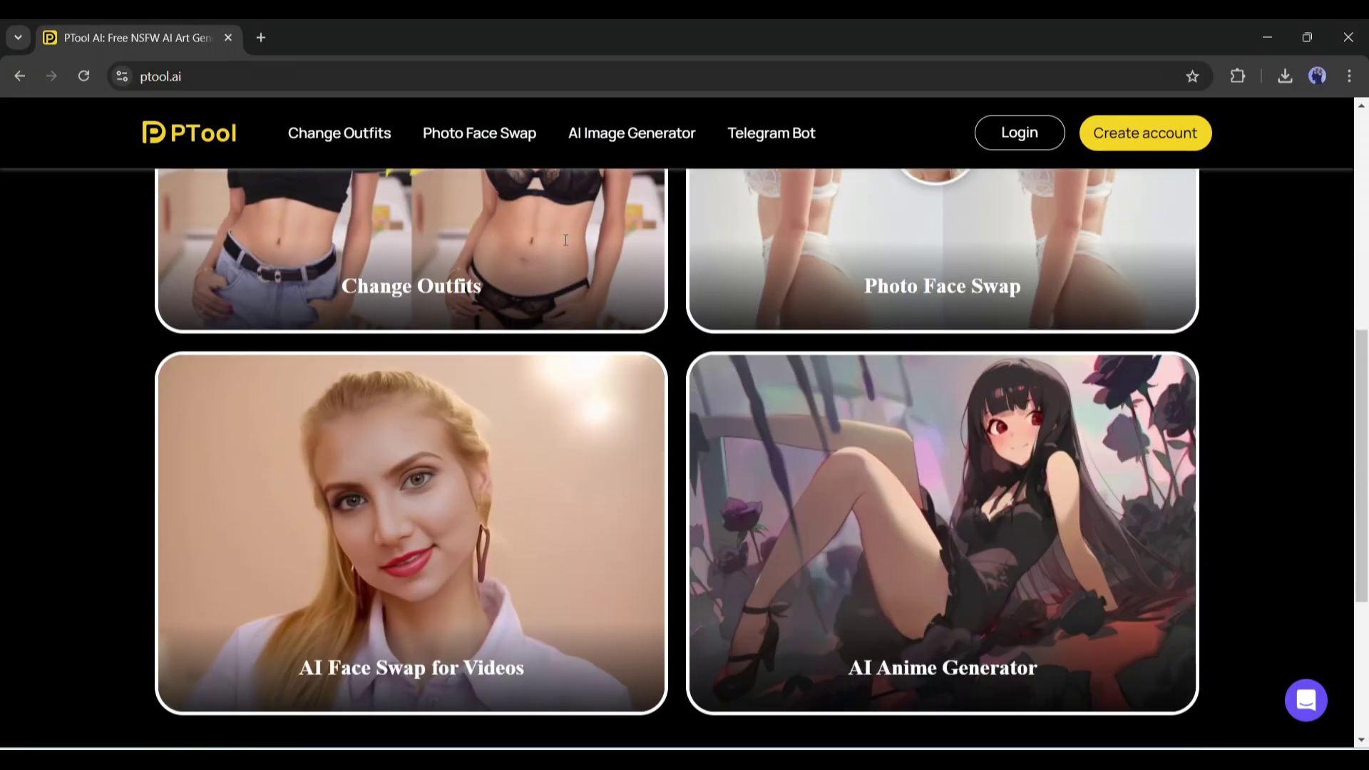
pyautogui.scroll(-2, 565, 249)
pyautogui.scroll(3, 571, 297)
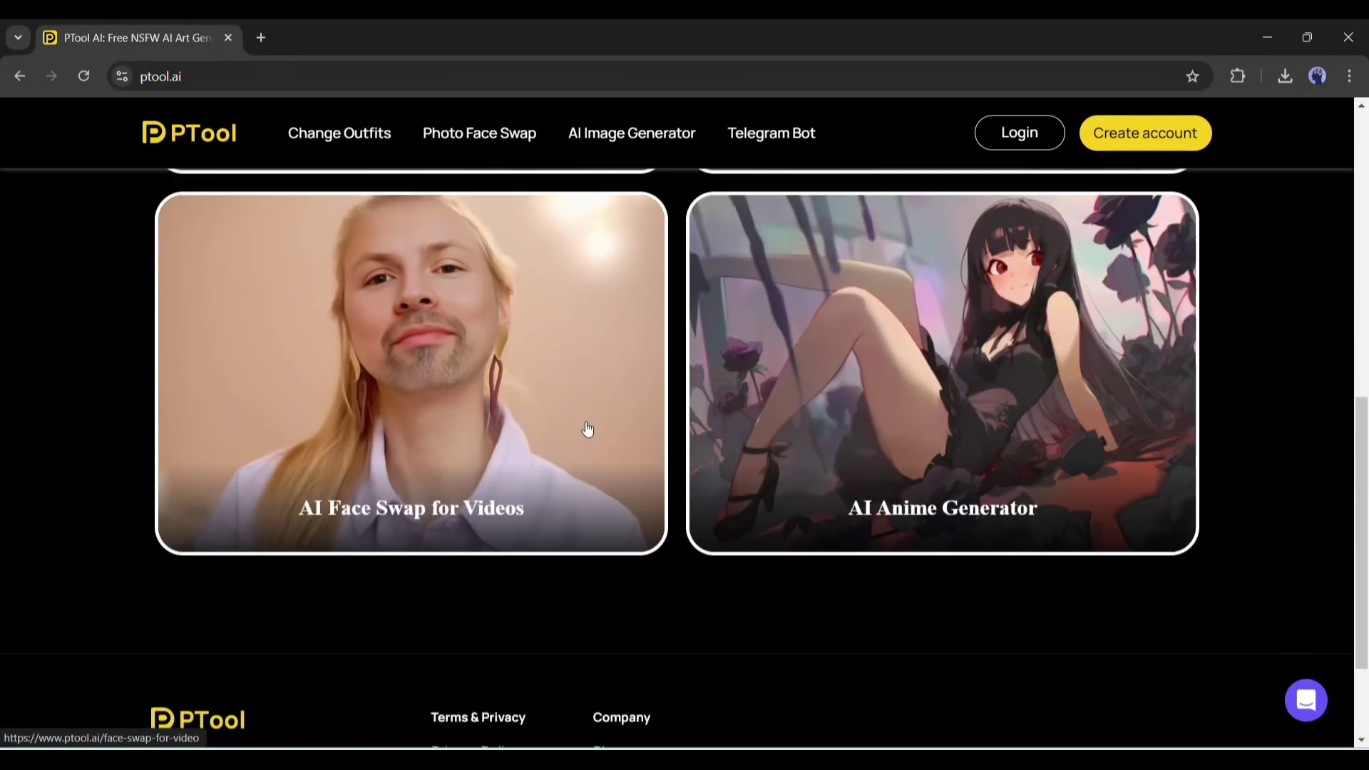
pyautogui.scroll(5, 581, 464)
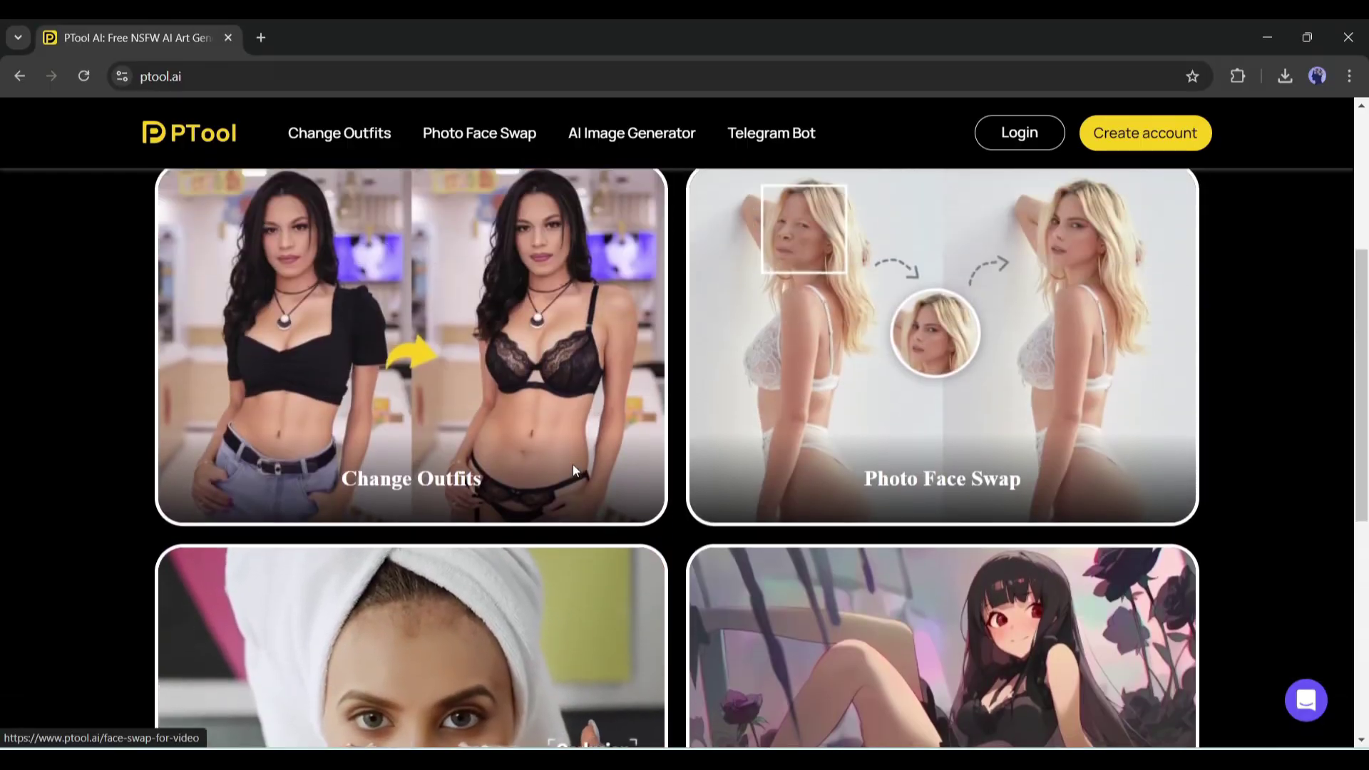
pyautogui.scroll(4, 575, 471)
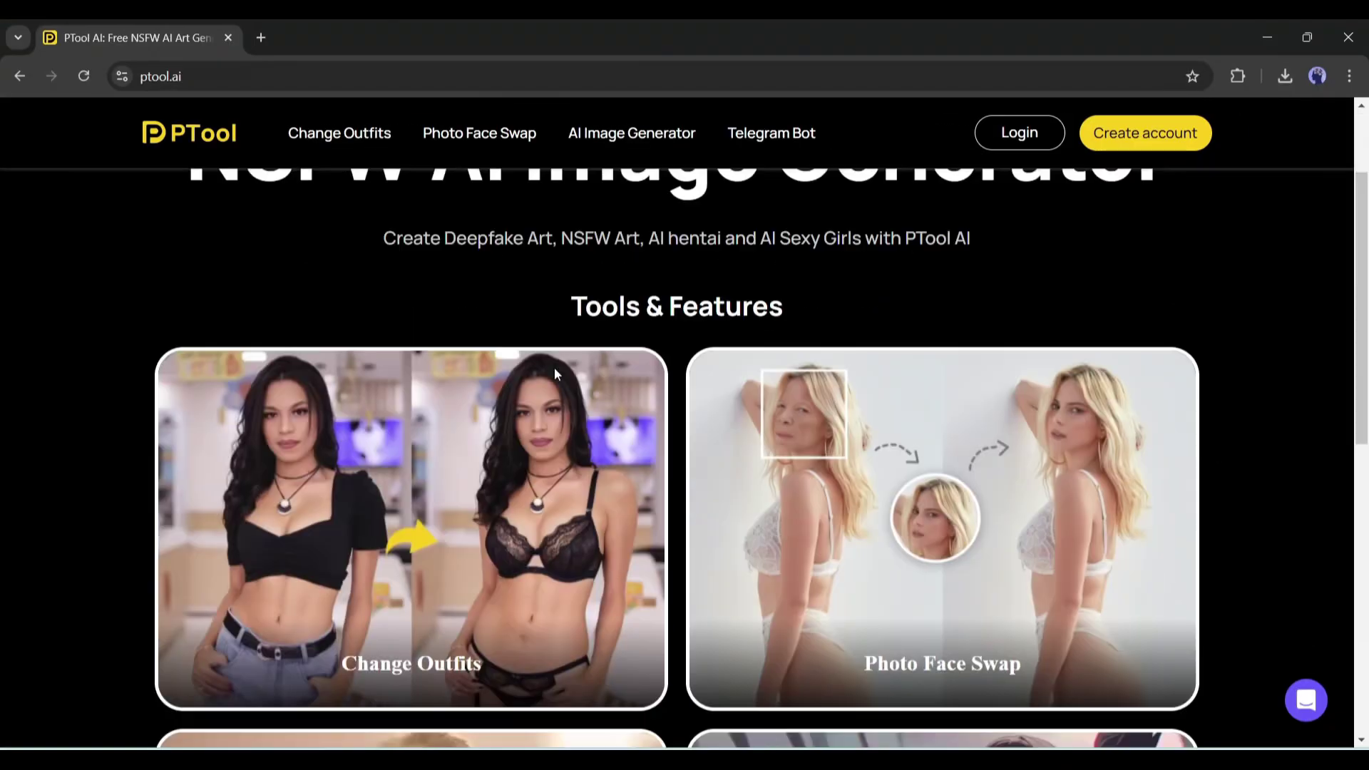
pyautogui.scroll(-5, 554, 375)
pyautogui.scroll(8, 858, 394)
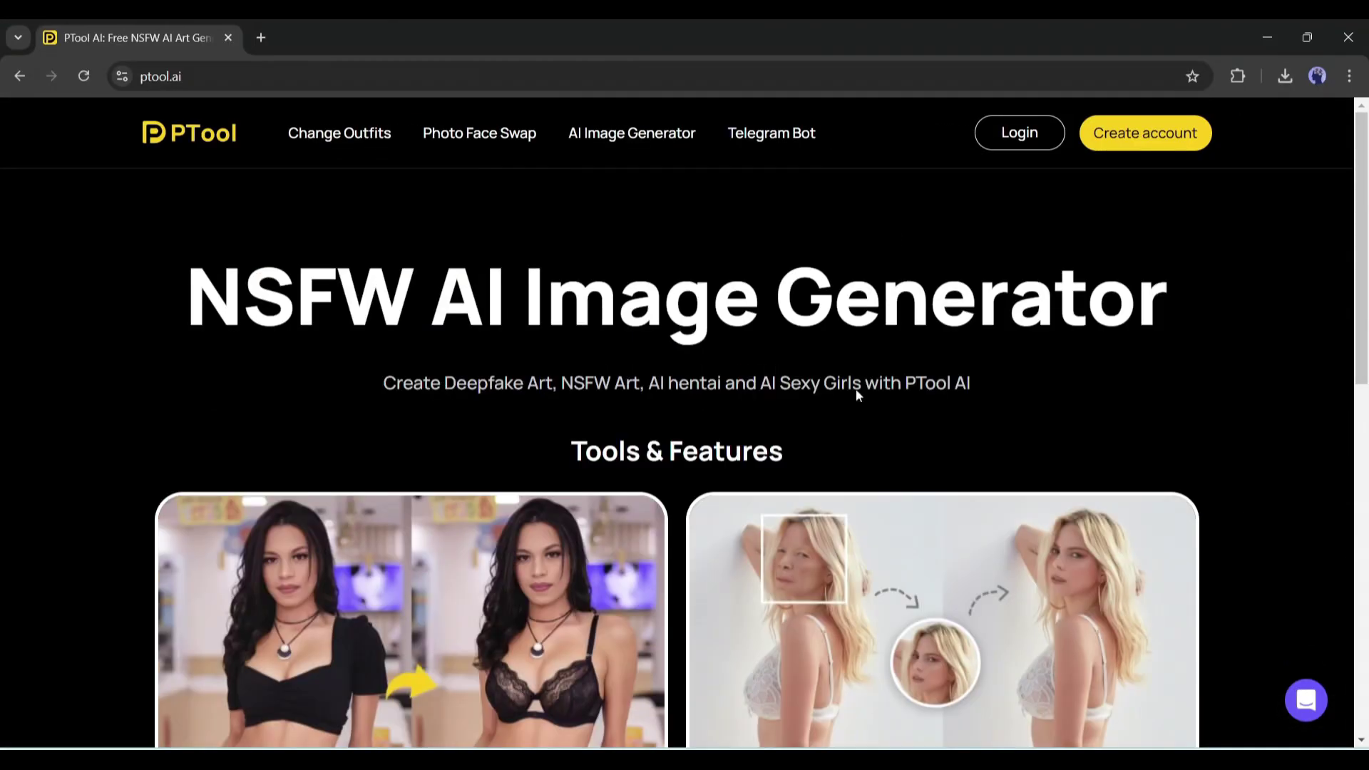
pyautogui.click(1156, 144)
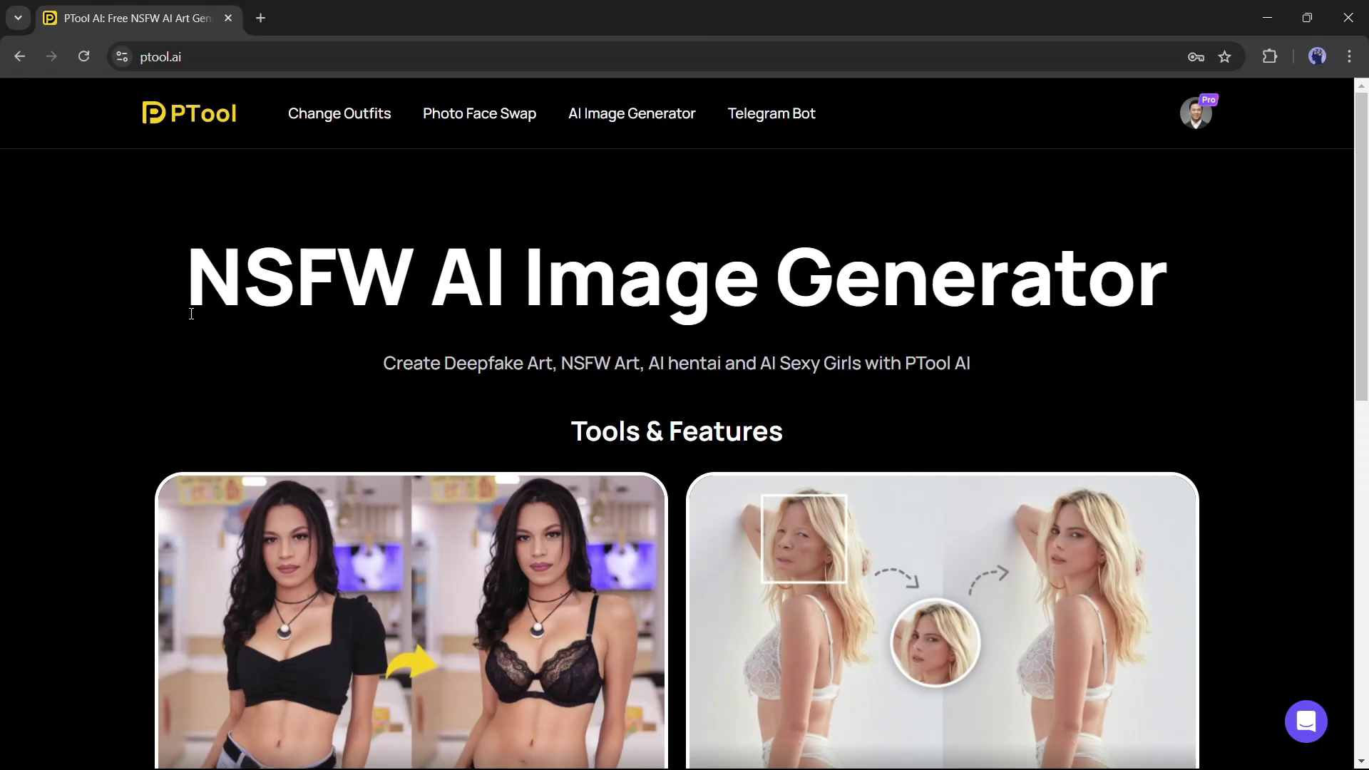
pyautogui.scroll(-5, 191, 313)
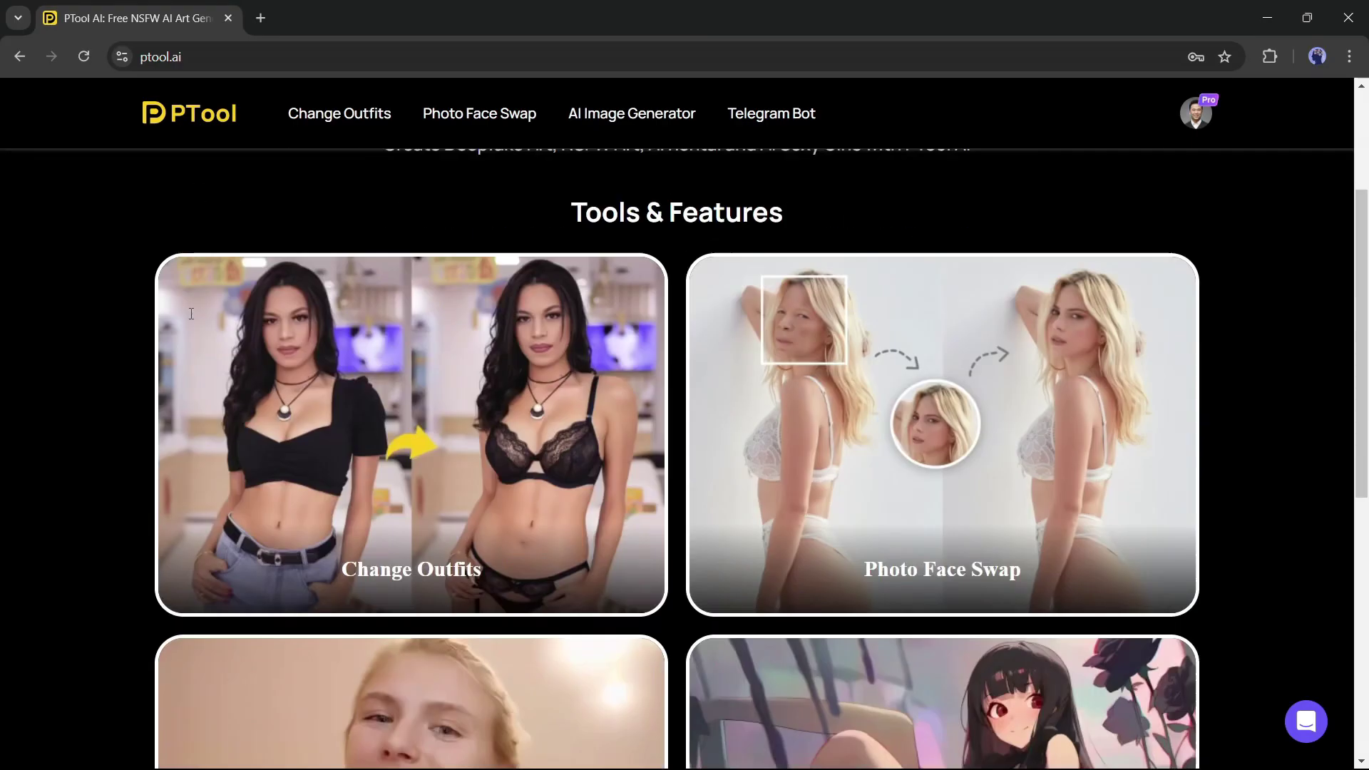
pyautogui.scroll(5, 77, 370)
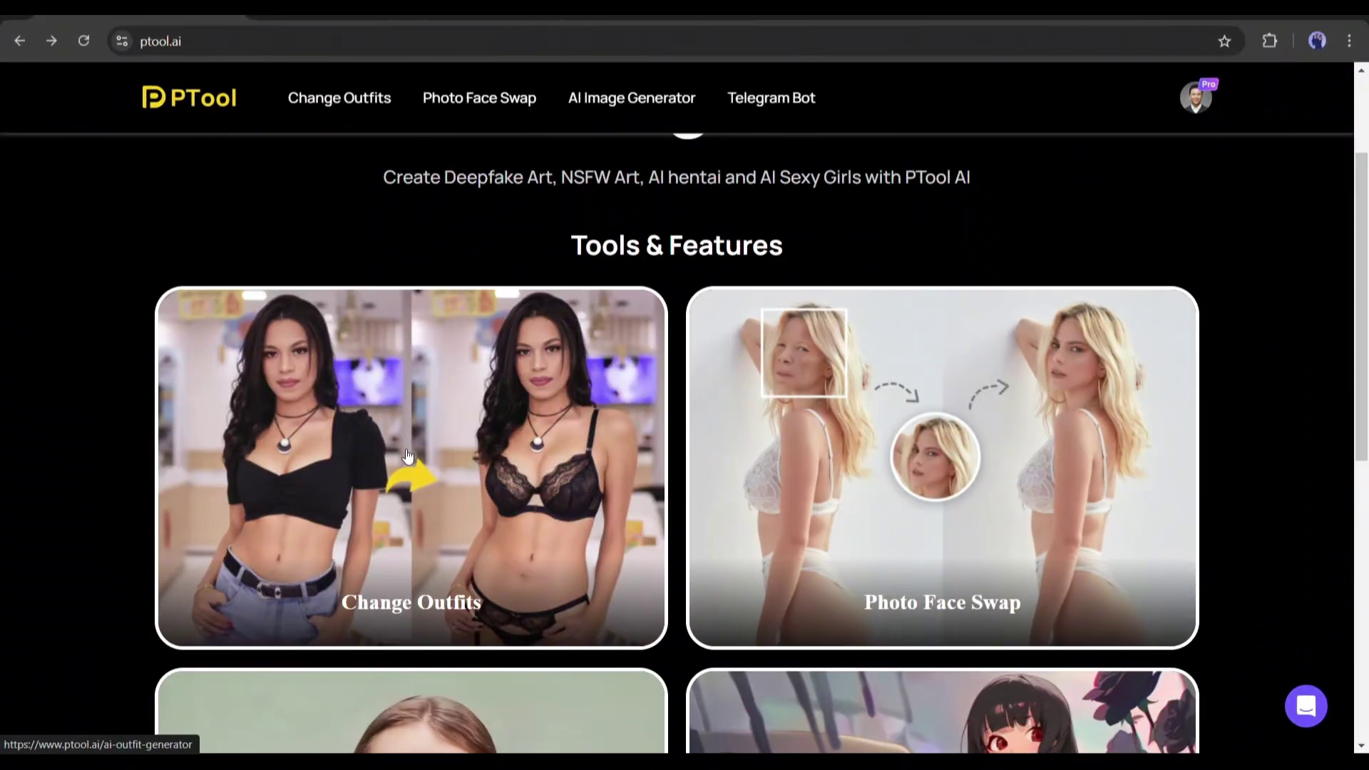
# Step: Open Change Outfits and upload the striped off-shoulder beach photo from Downloads
pyautogui.click(397, 473)
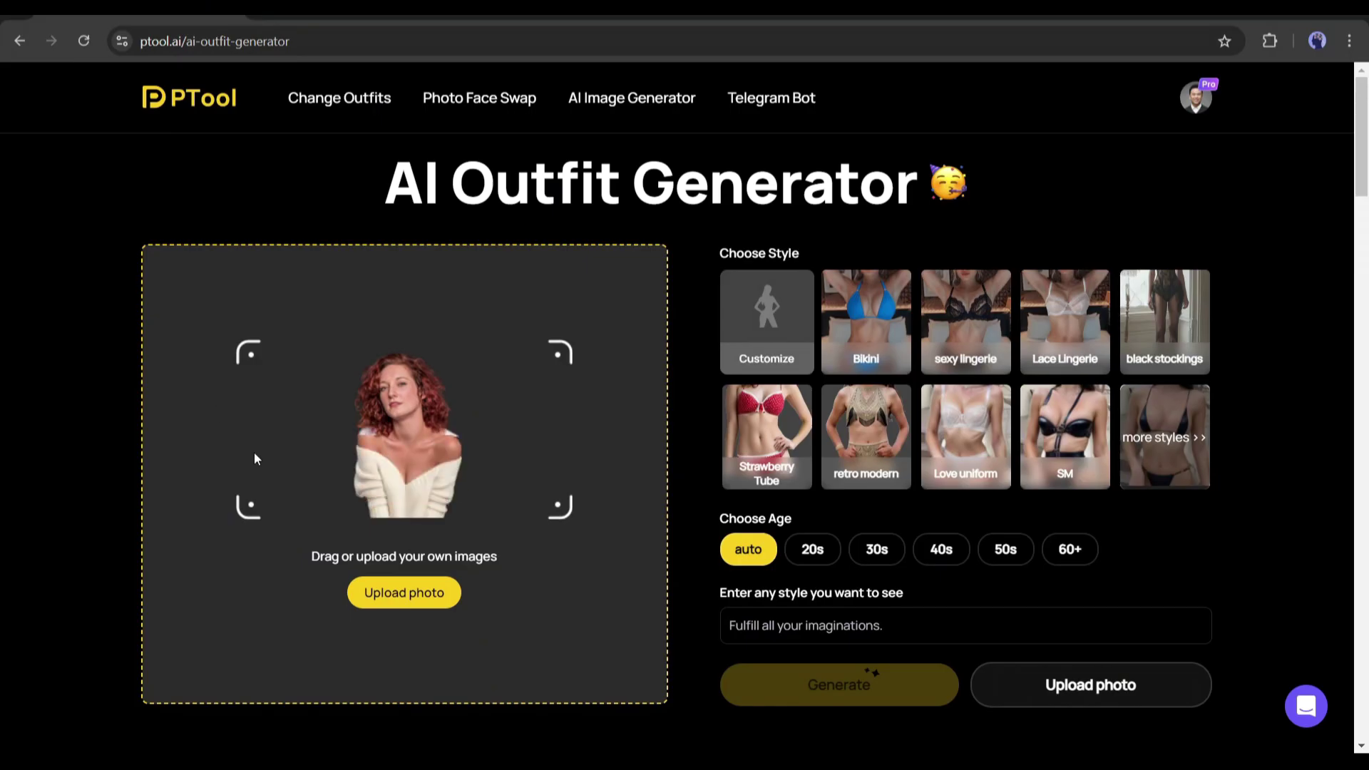
pyautogui.scroll(-2, 254, 452)
pyautogui.scroll(2, 255, 455)
pyautogui.click(412, 591)
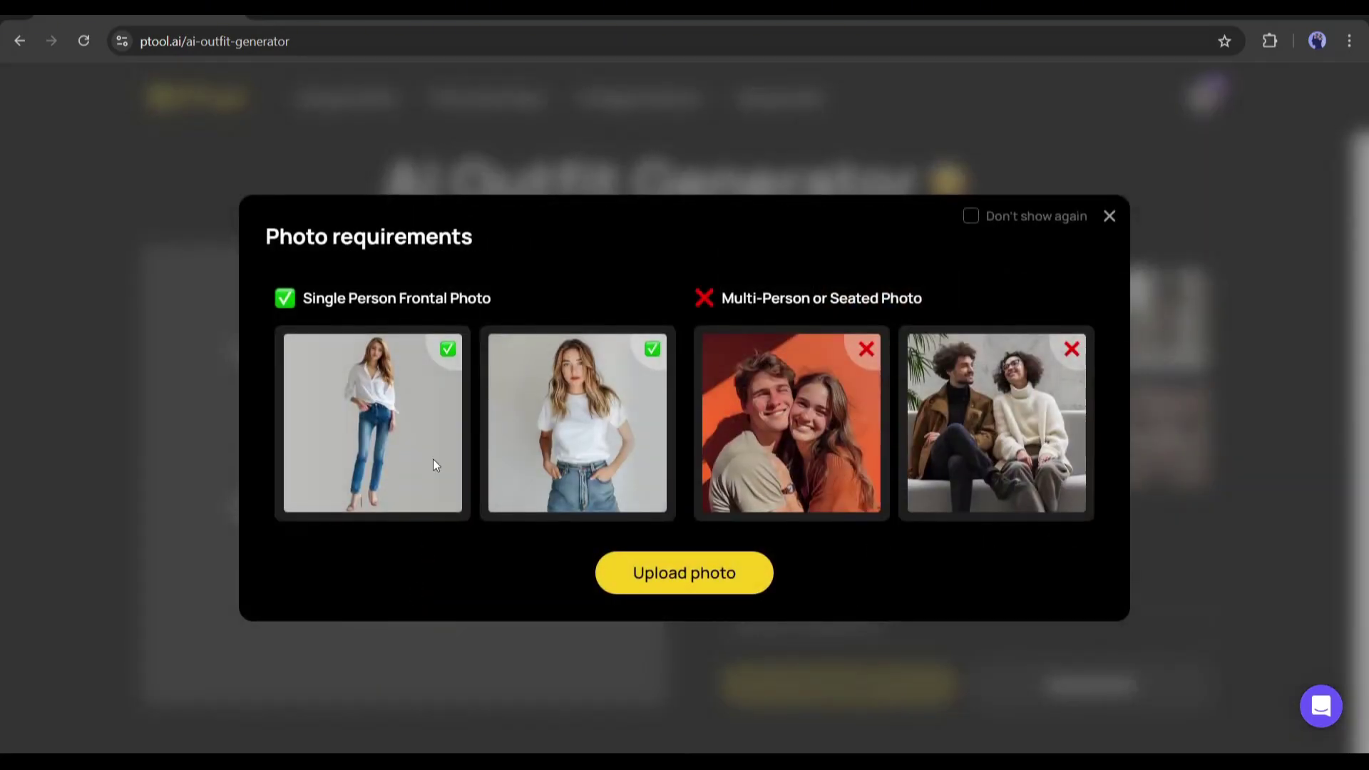
pyautogui.click(645, 568)
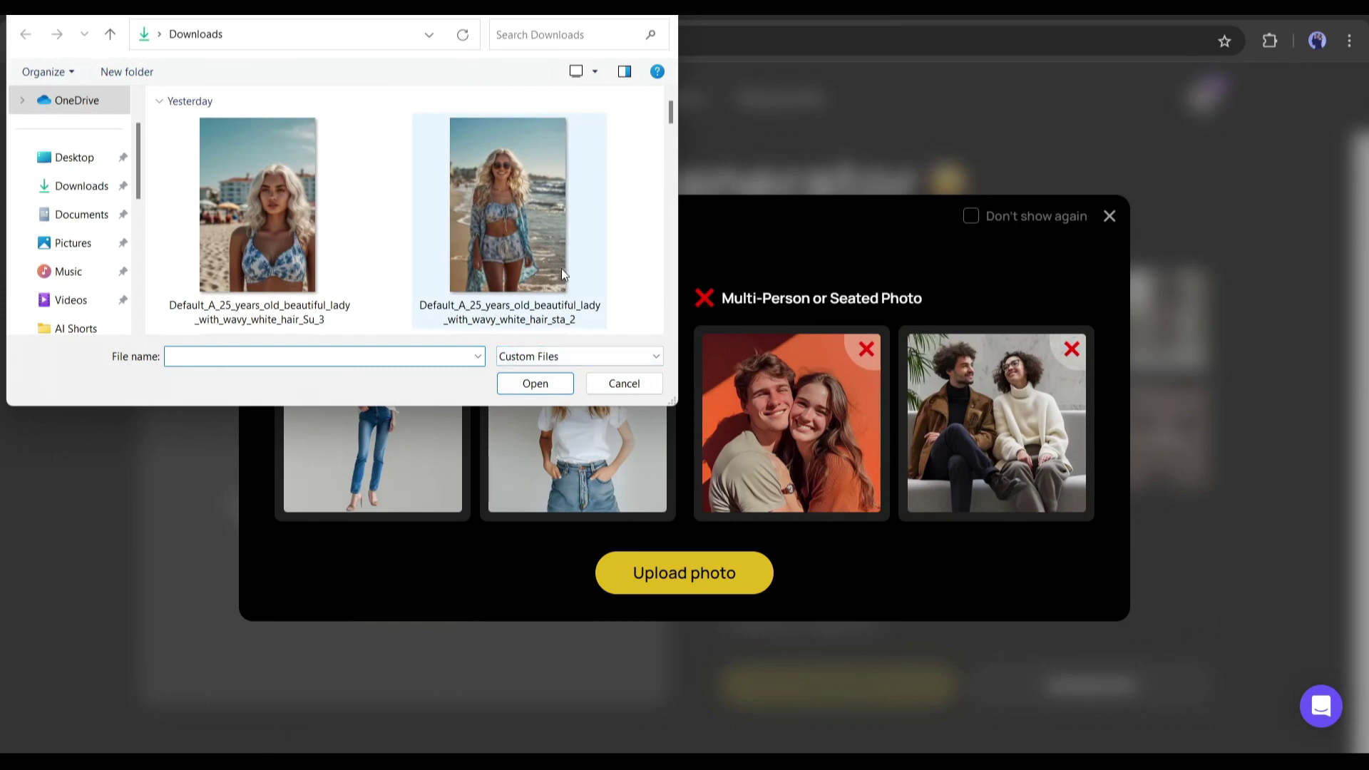
pyautogui.scroll(-3, 568, 254)
pyautogui.doubleClick(545, 204)
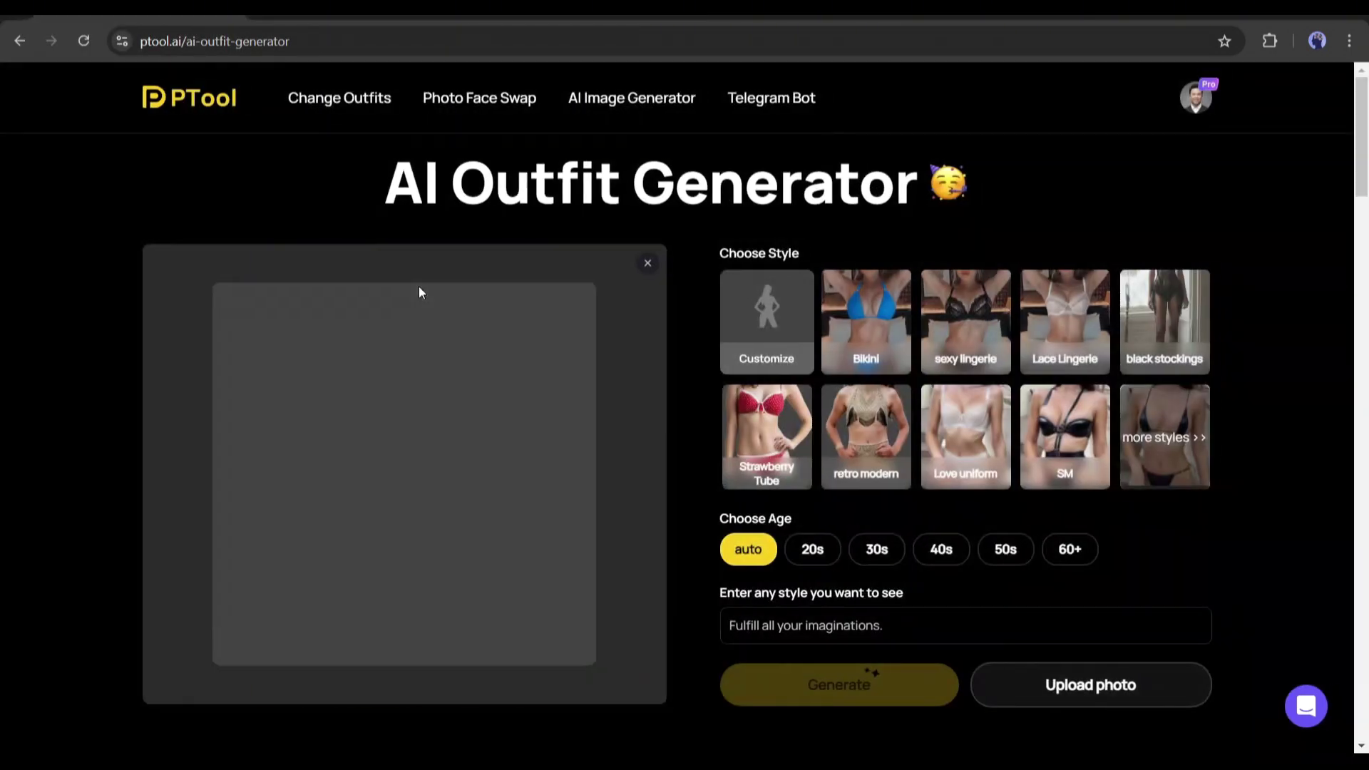
pyautogui.scroll(-1, 401, 423)
pyautogui.scroll(1, 464, 366)
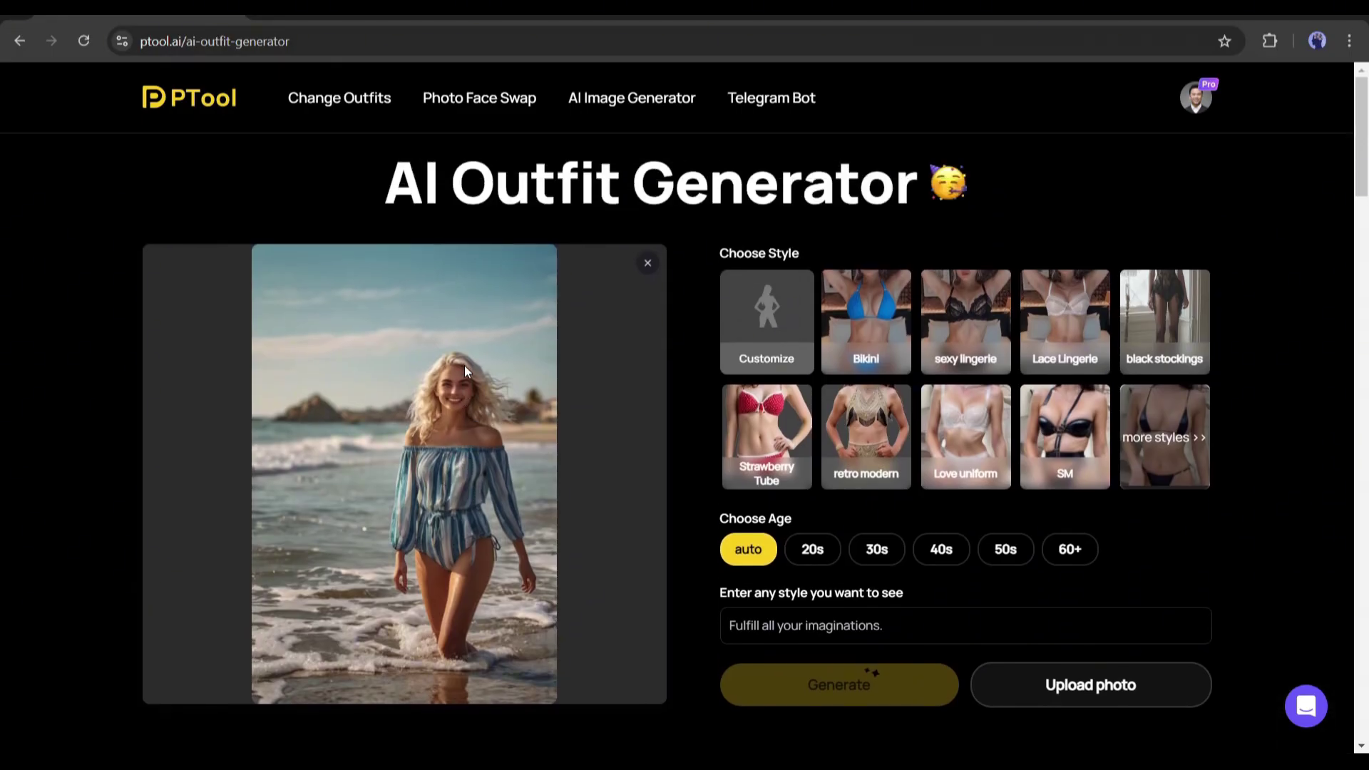
pyautogui.scroll(-1, 482, 370)
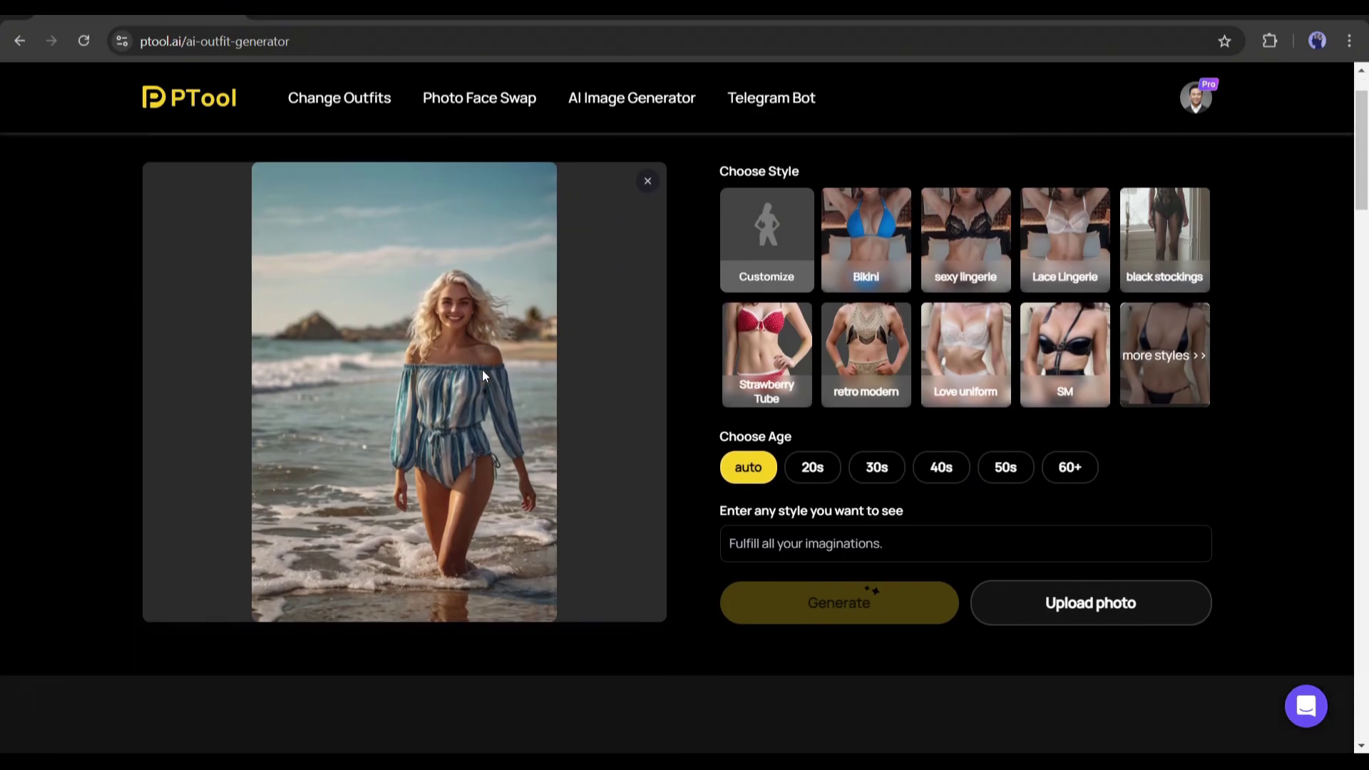
# Step: Pick the Bikini style from the full style grid and extend its prompt to 'Bikini black and golden'
pyautogui.scroll(1, 650, 371)
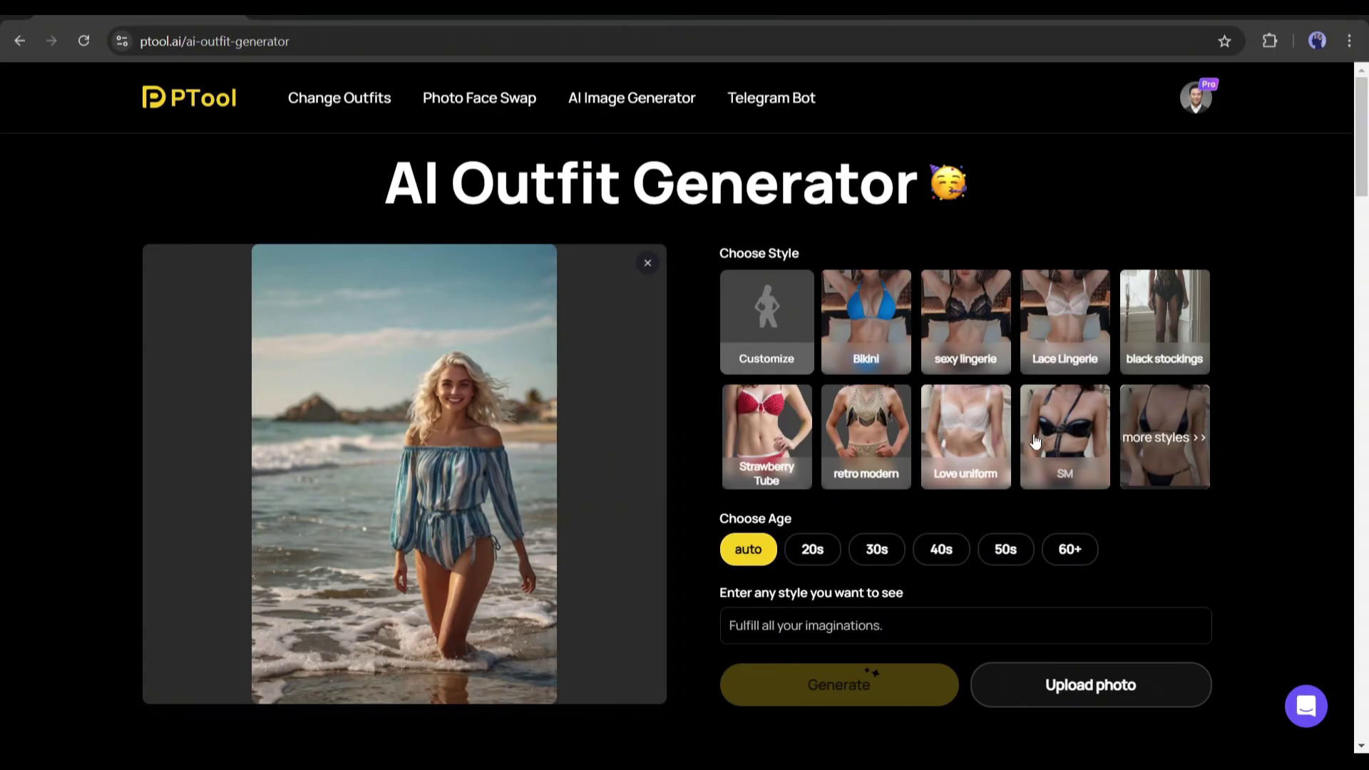
pyautogui.click(1152, 438)
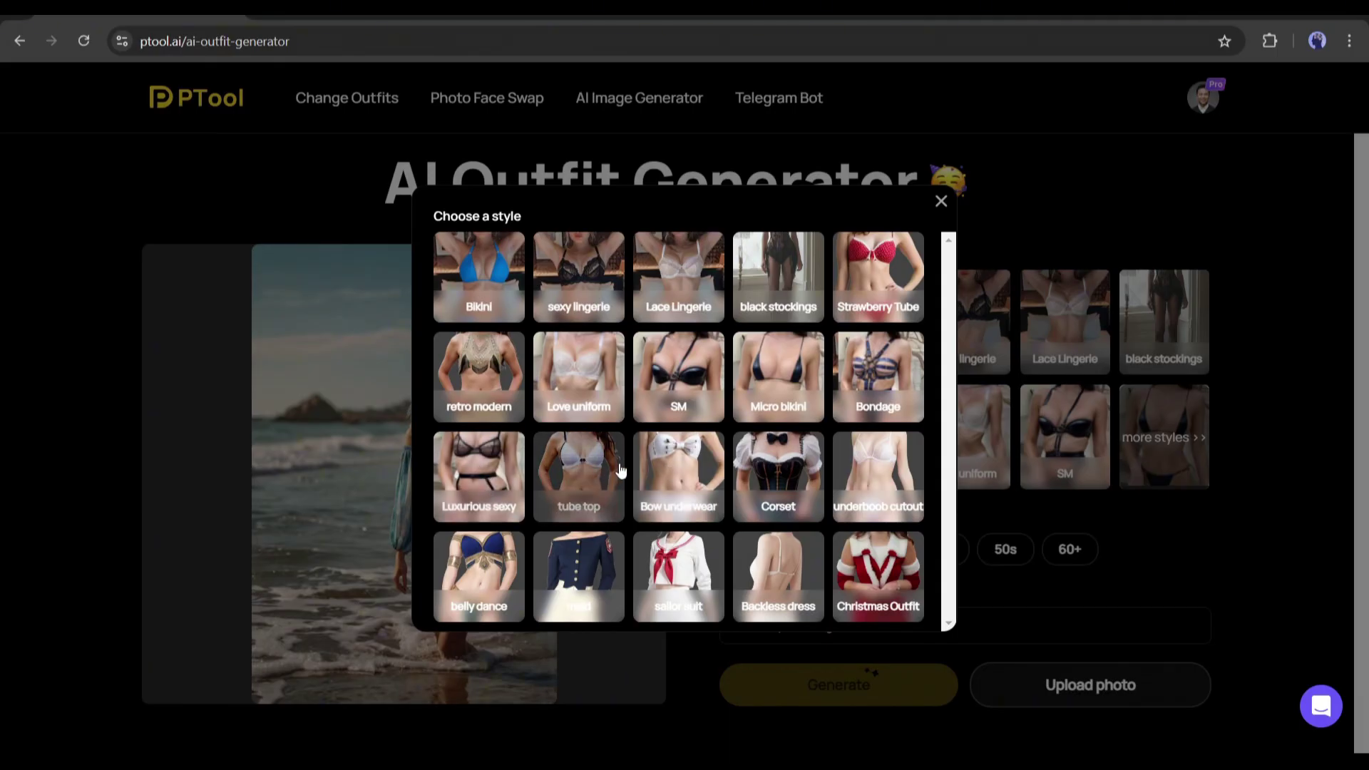
pyautogui.click(449, 283)
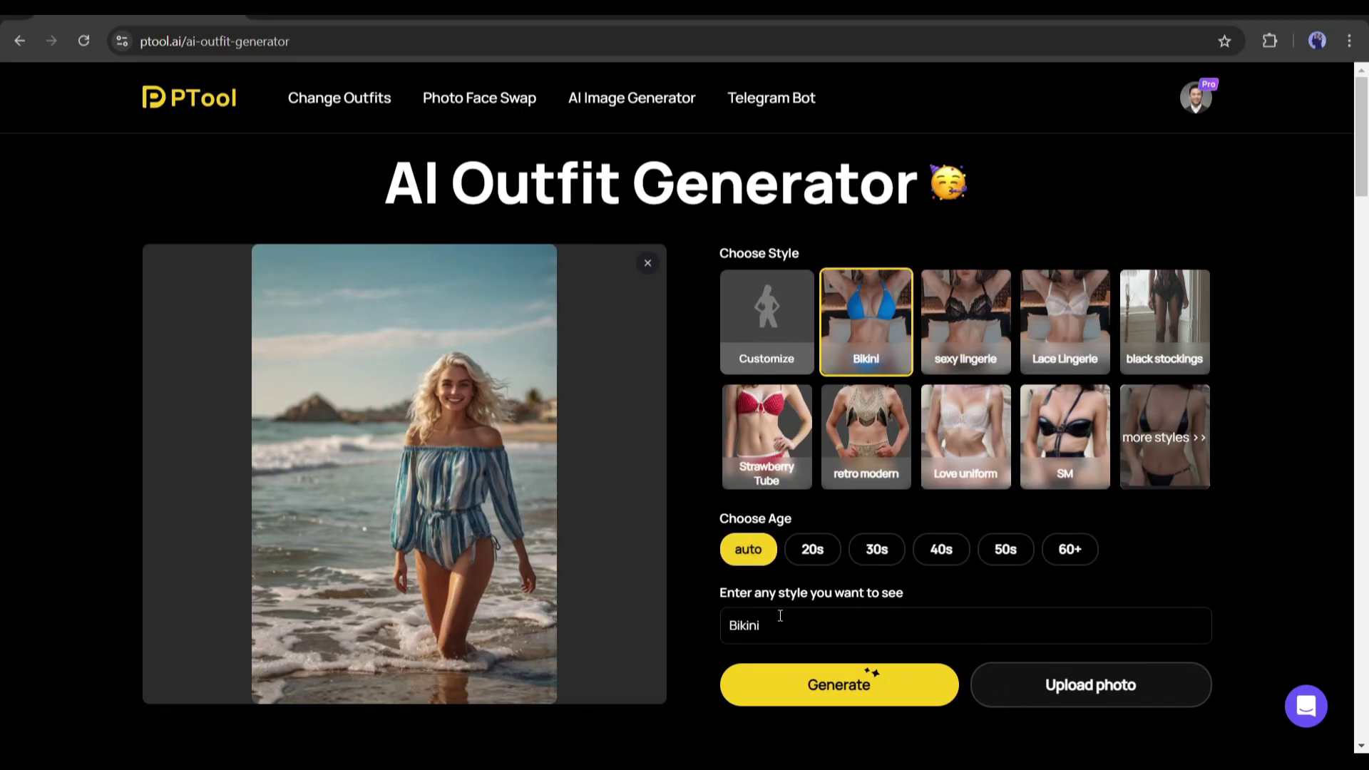
pyautogui.scroll(-1, 682, 426)
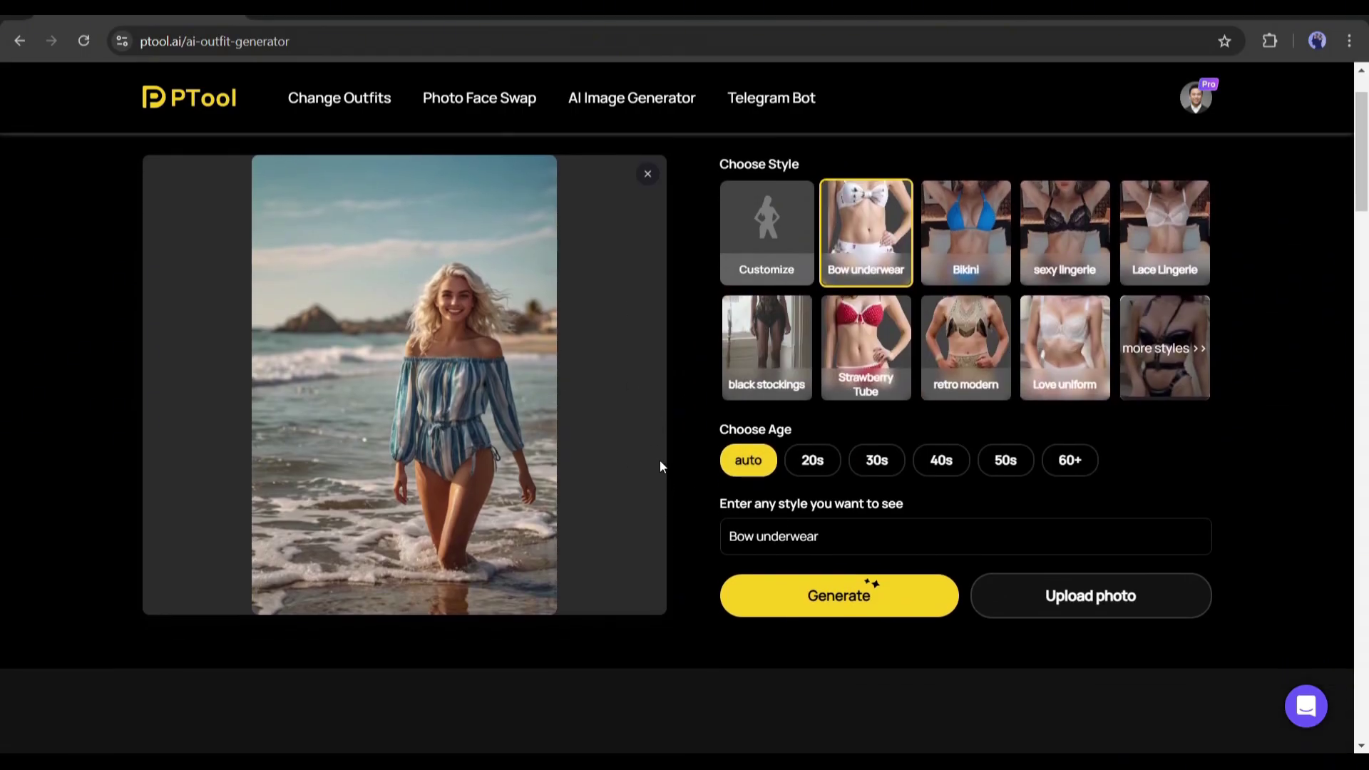
pyautogui.moveTo(711, 433); pyautogui.dragTo(806, 411)
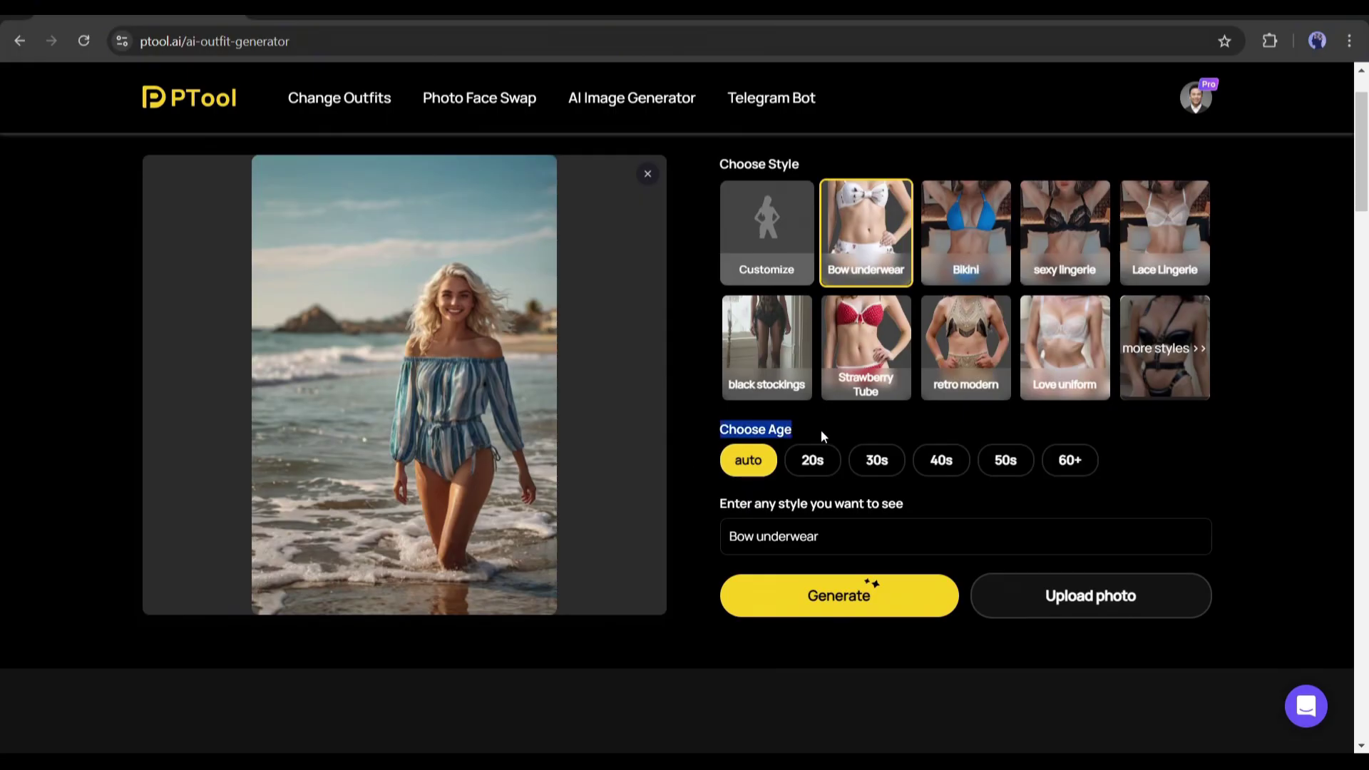
pyautogui.click(805, 433)
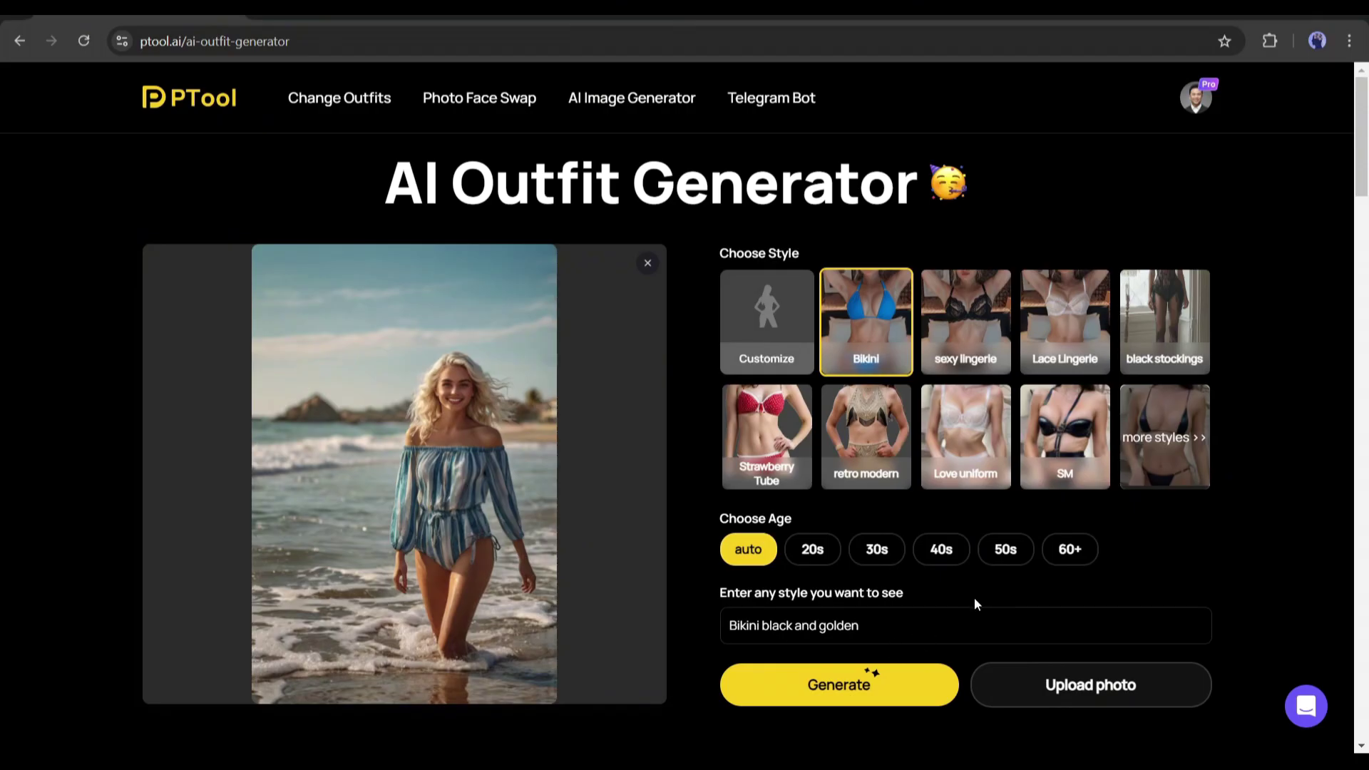
# Step: Generate the black bikini version of the beach photo and download it
pyautogui.scroll(-1, 908, 651)
pyautogui.click(883, 602)
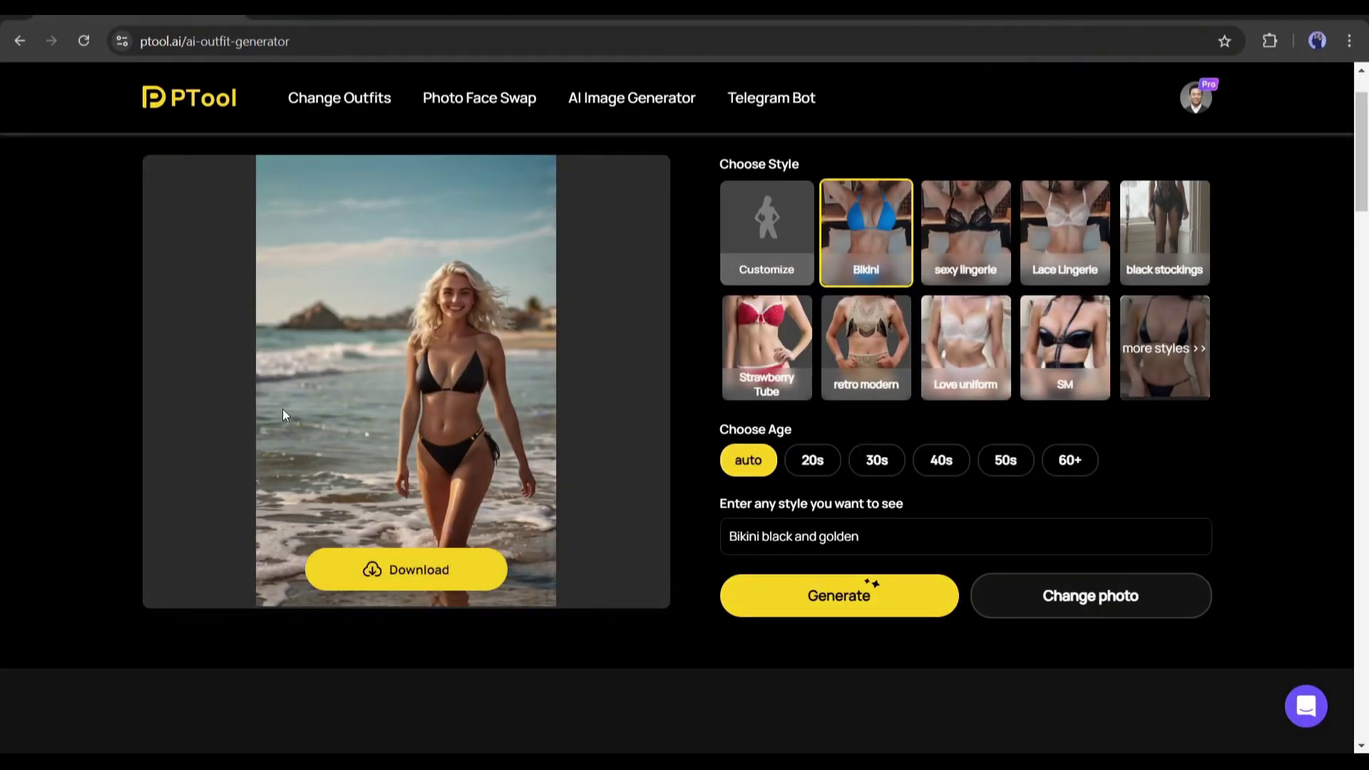
pyautogui.click(496, 576)
# Step: Inspect the downloaded PNG up close in Photos, then download the image again
pyautogui.click(1112, 84)
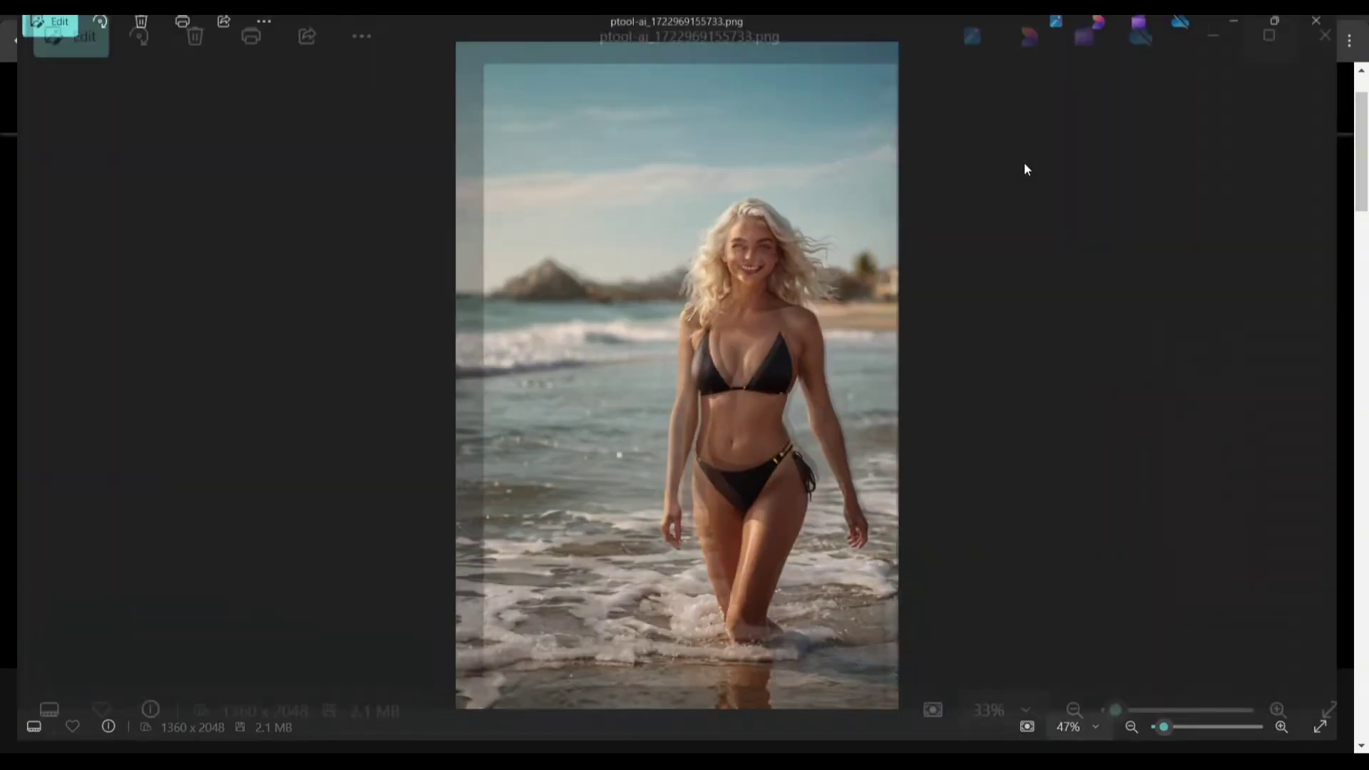
pyautogui.scroll(4, 882, 488)
pyautogui.scroll(-2, 883, 488)
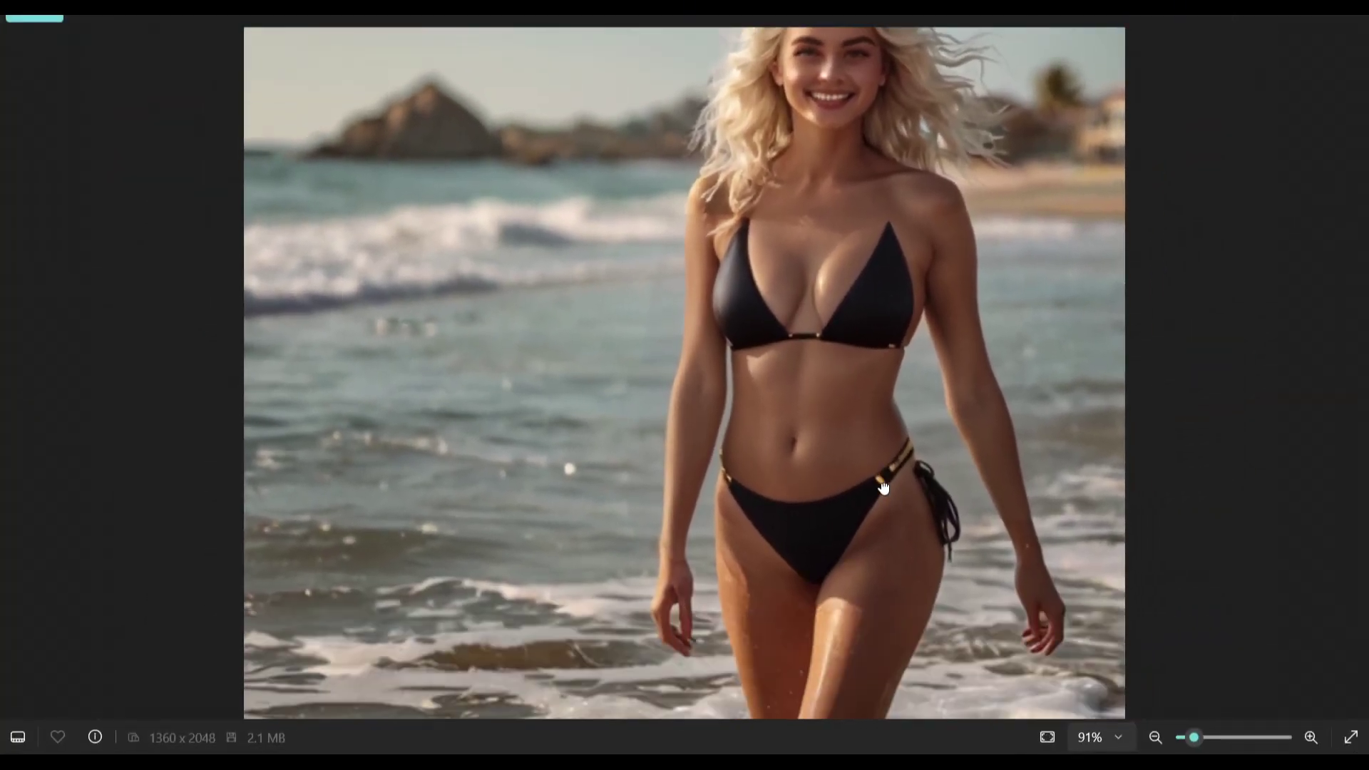
pyautogui.moveTo(883, 488); pyautogui.dragTo(883, 464)
pyautogui.scroll(-2, 904, 535)
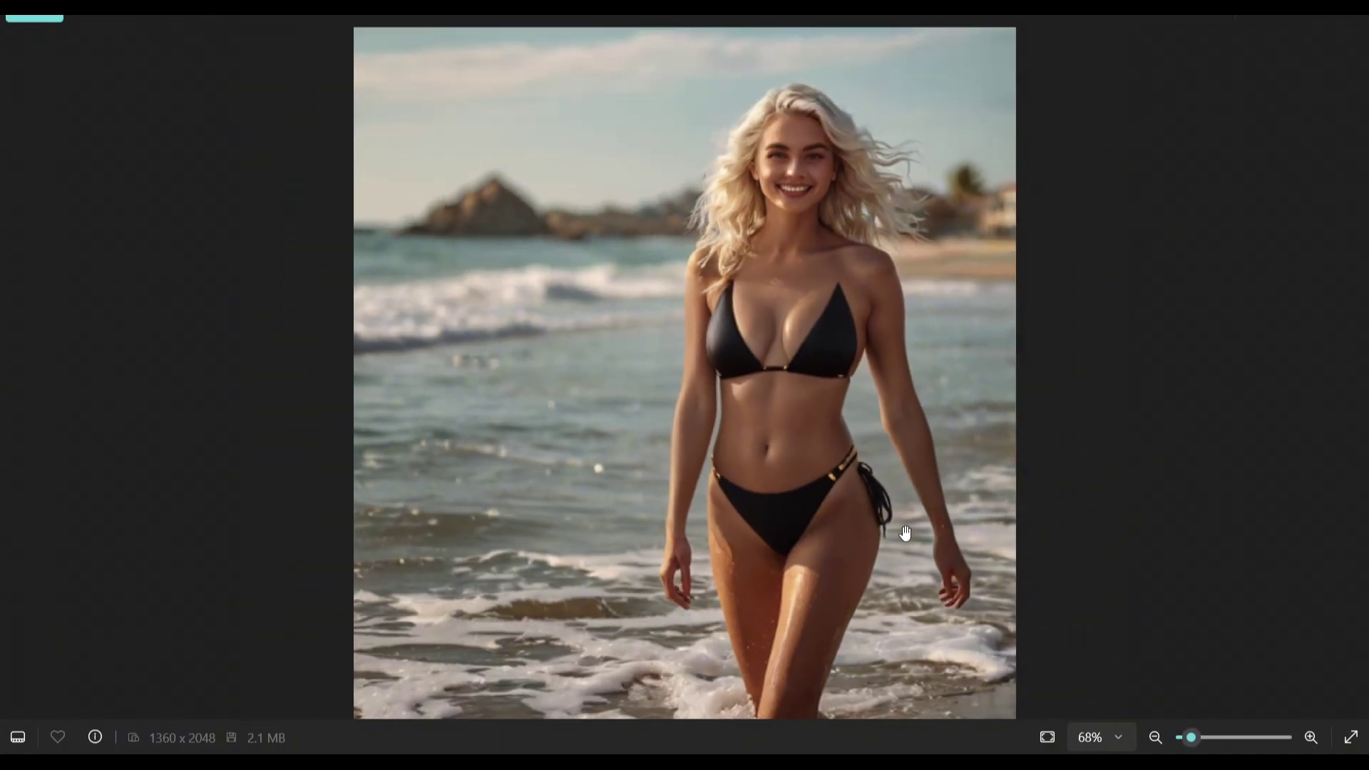
pyautogui.scroll(1, 877, 492)
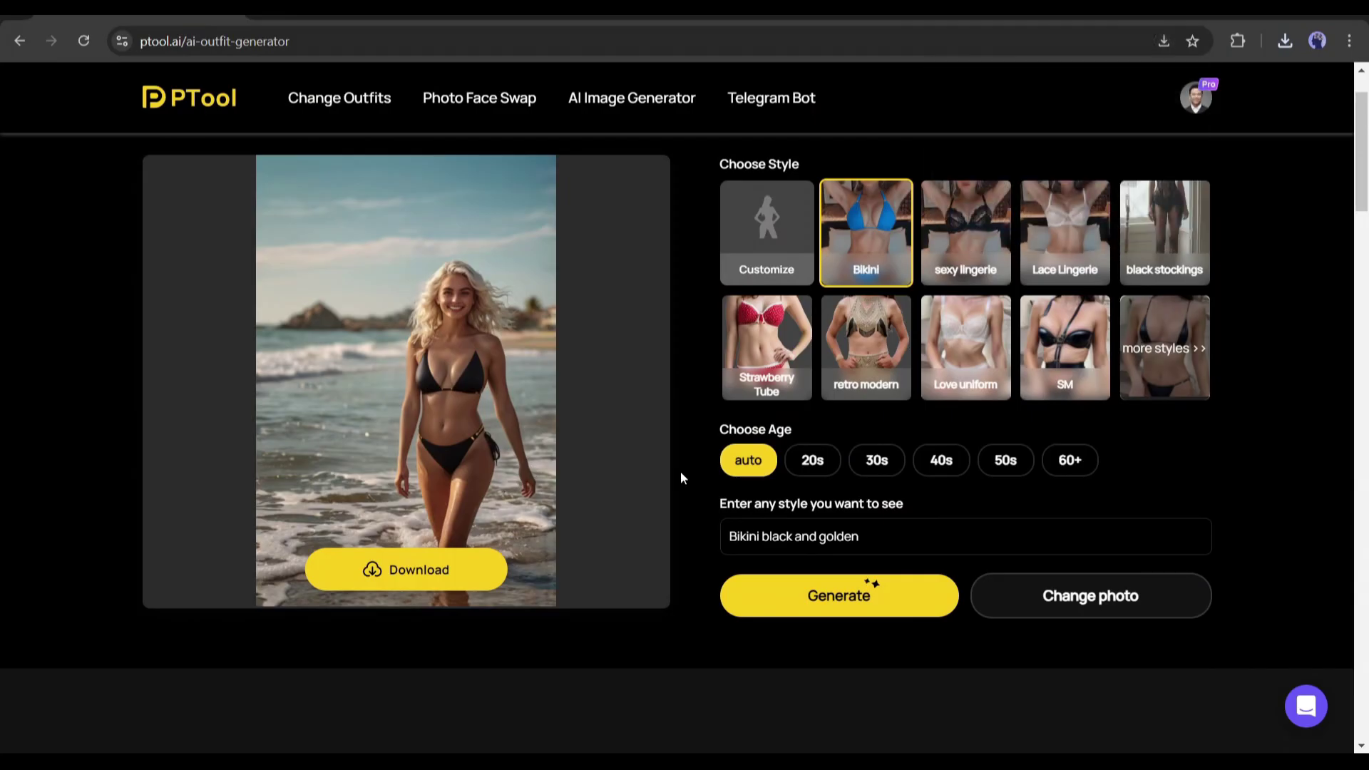
pyautogui.click(400, 581)
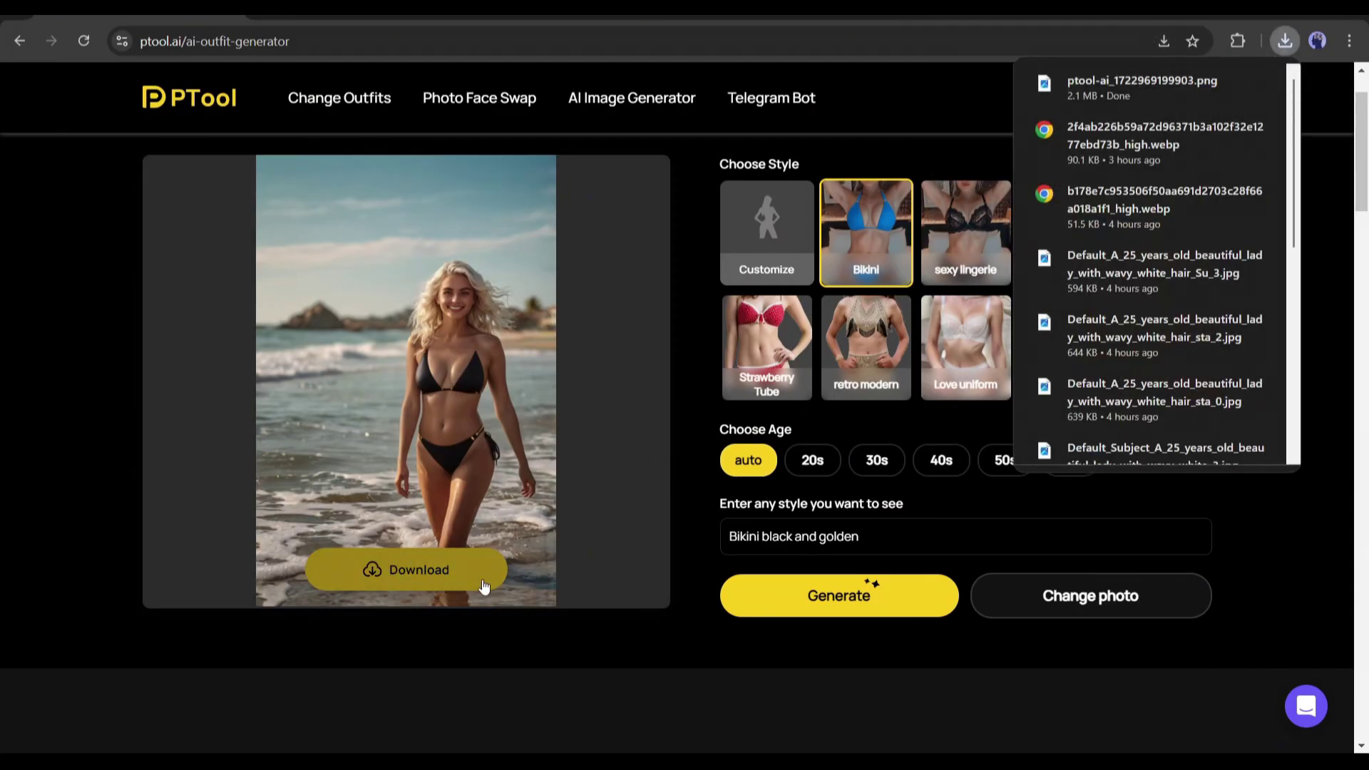
pyautogui.click(948, 105)
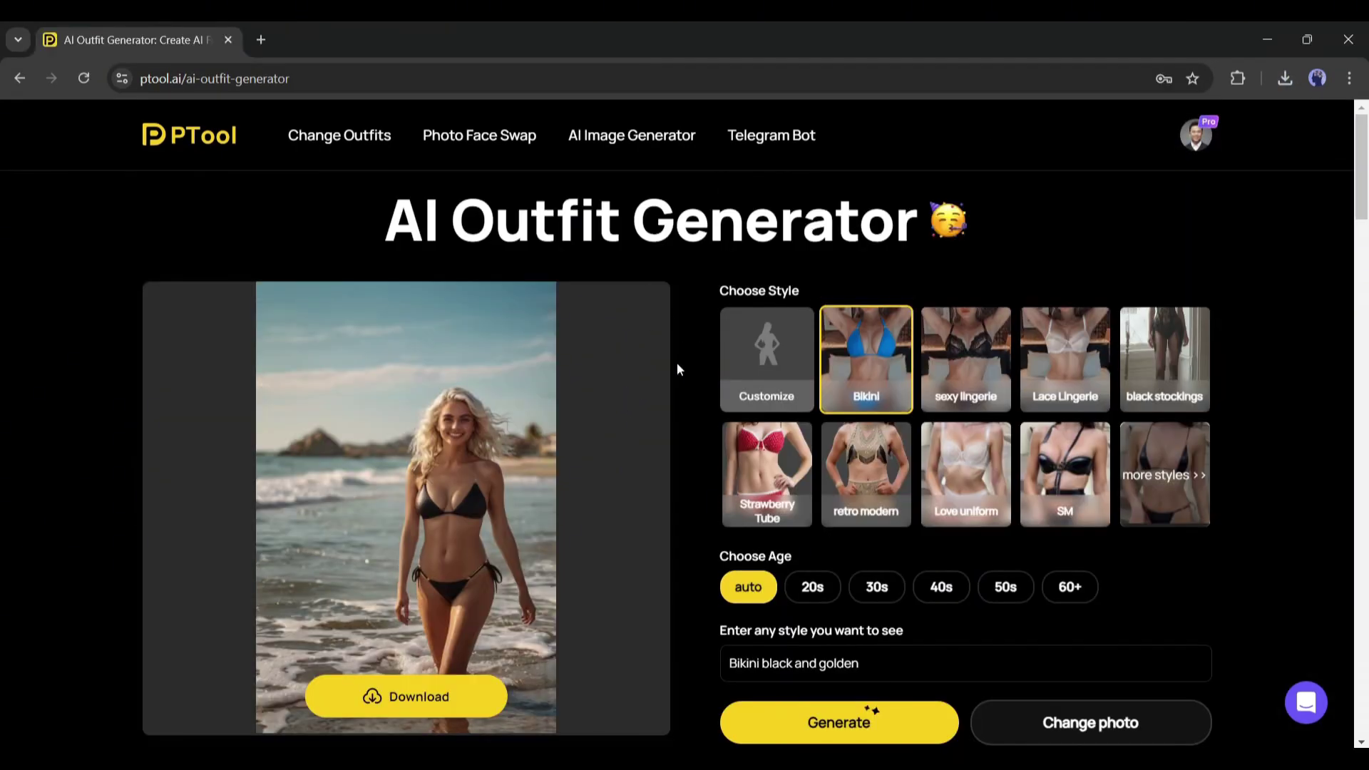
# Step: Switch to the maid style and regenerate the beach woman in a navy off-shoulder maid outfit
pyautogui.scroll(-1, 676, 367)
pyautogui.scroll(1, 1213, 494)
pyautogui.click(1177, 484)
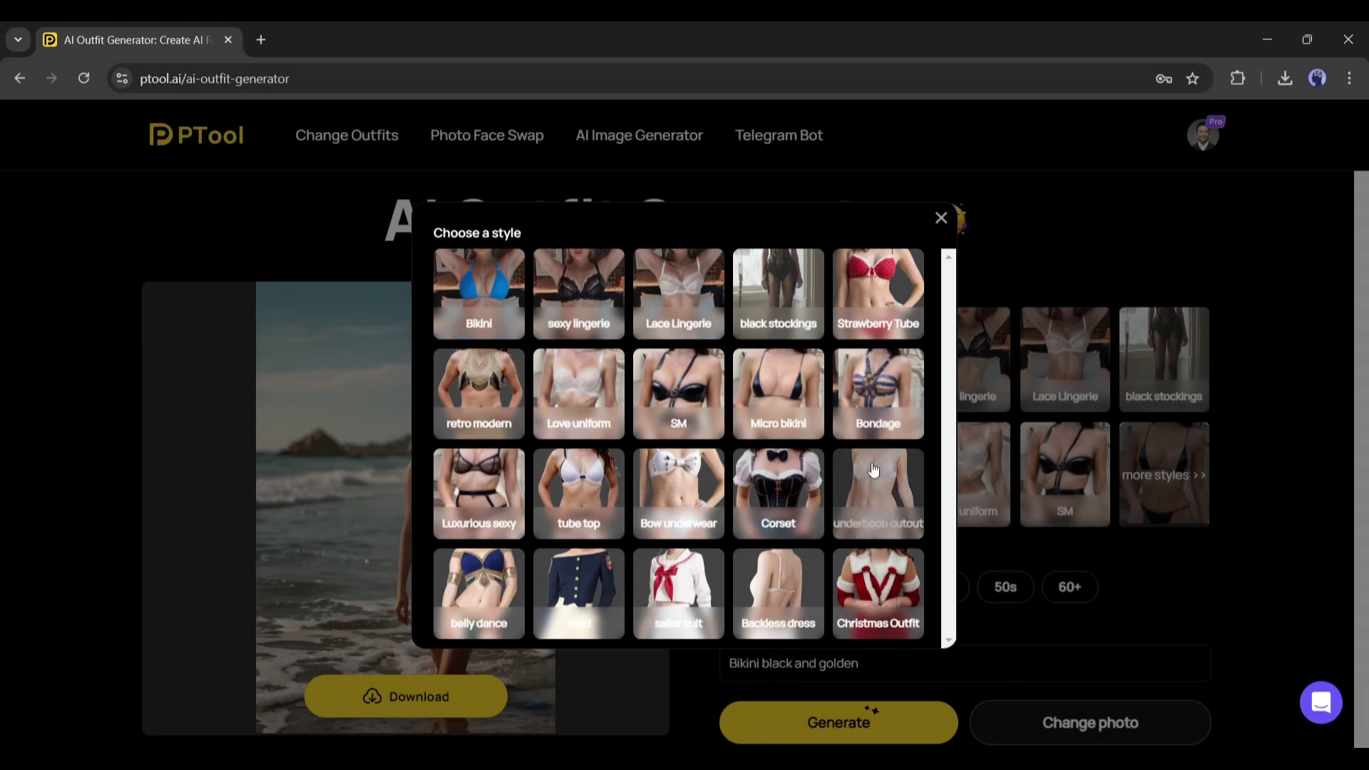
pyautogui.click(565, 582)
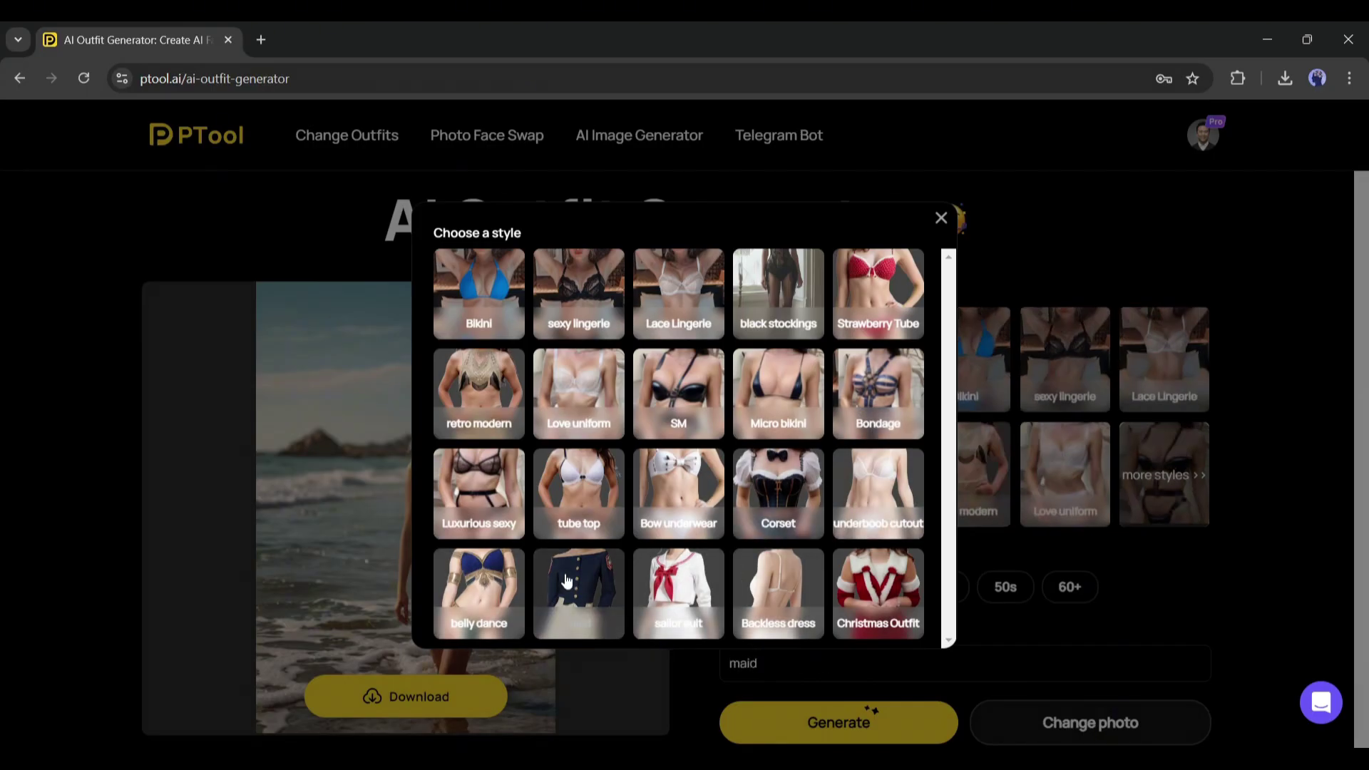
pyautogui.scroll(-1, 841, 599)
pyautogui.click(873, 627)
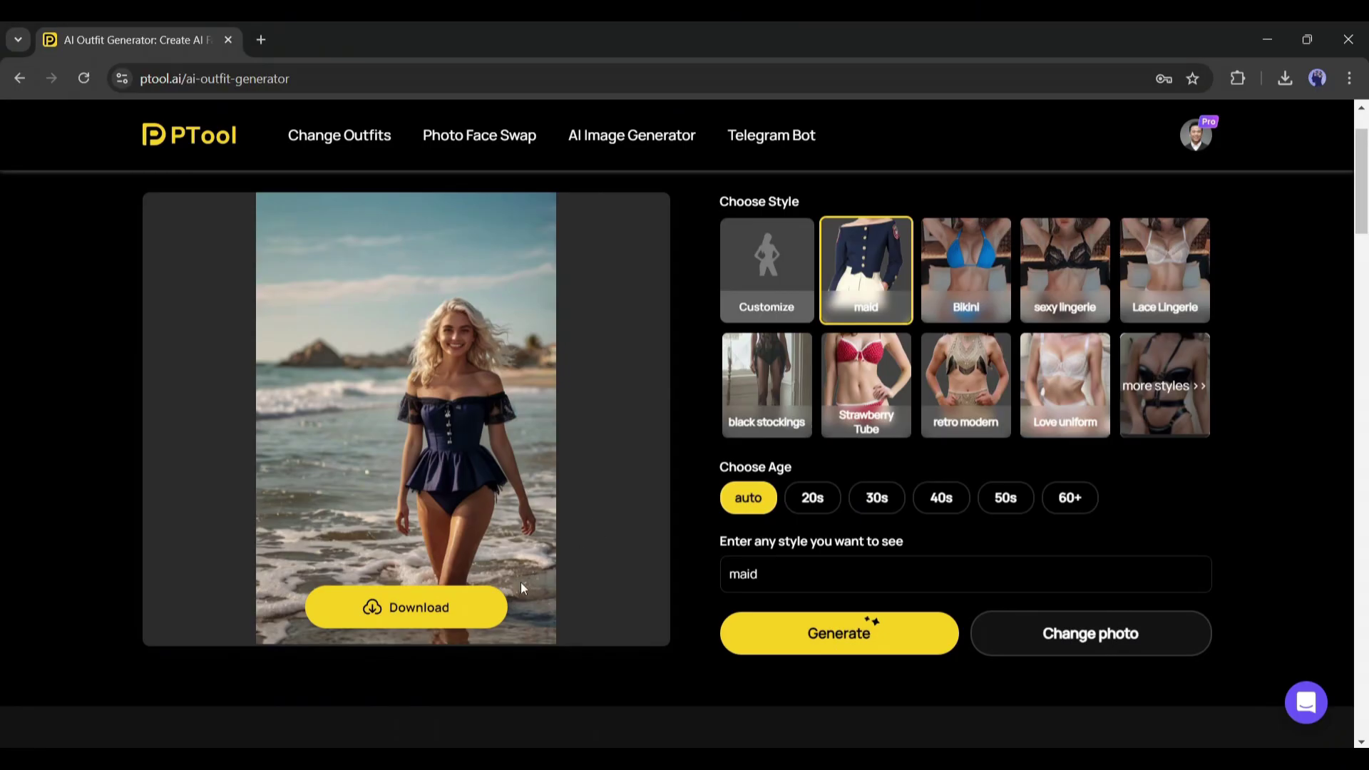
# Step: Replace the photo with the forest shot of the woman in a green dress and select Customize style
pyautogui.click(1116, 641)
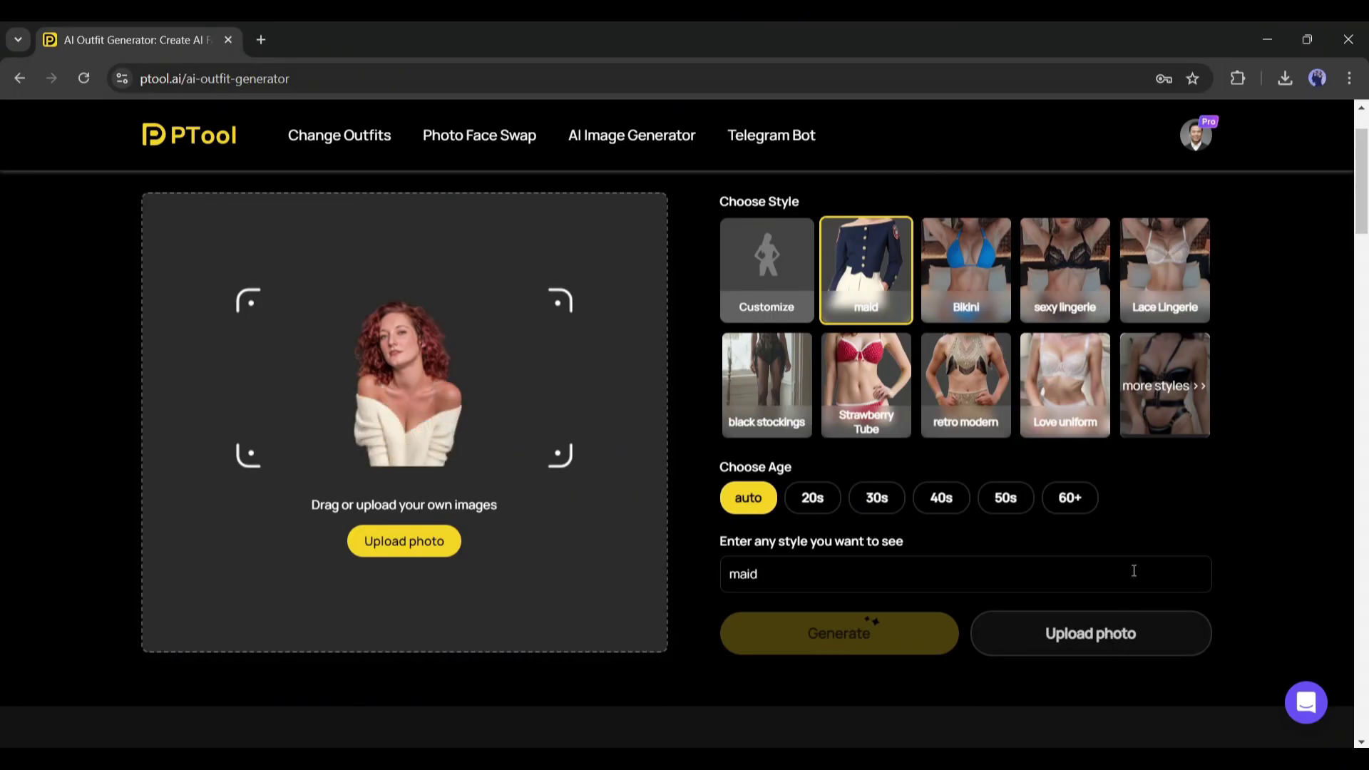
pyautogui.click(420, 549)
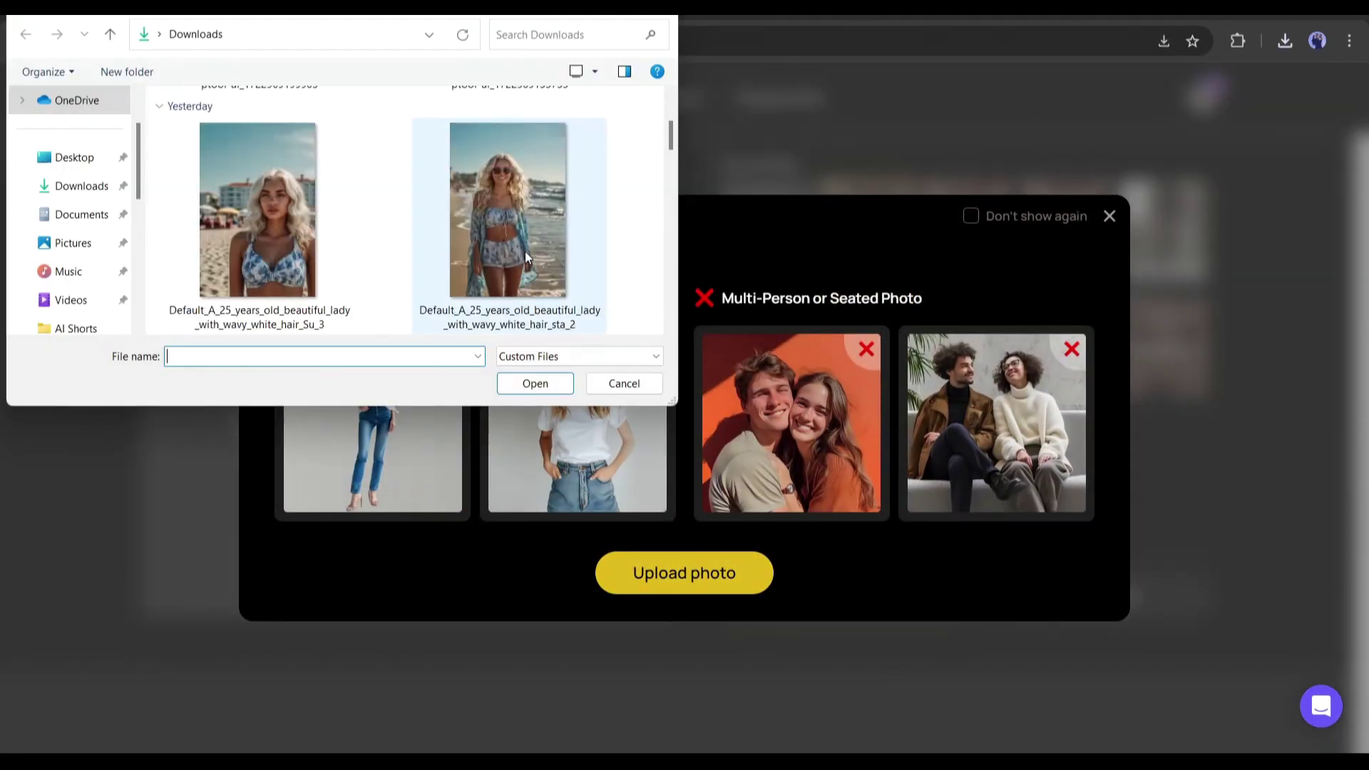
pyautogui.doubleClick(267, 214)
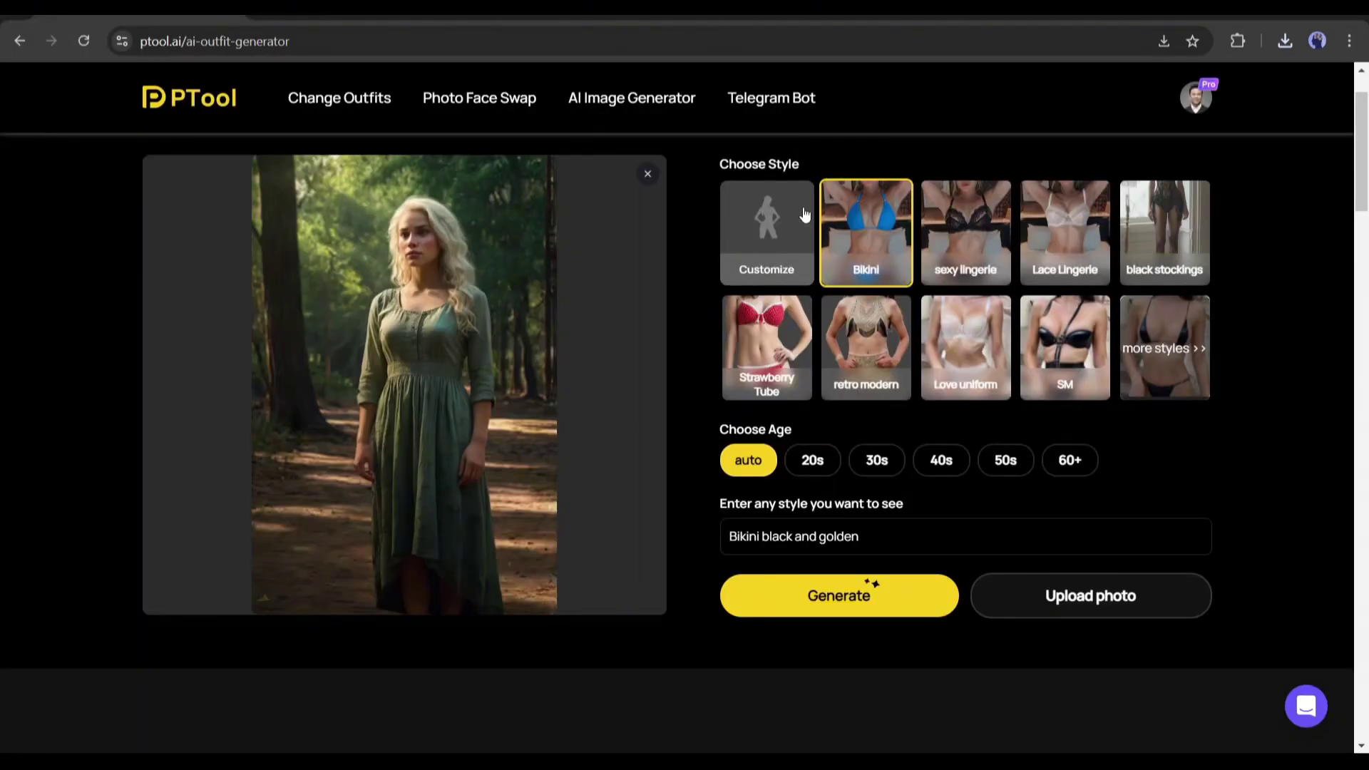
pyautogui.click(778, 240)
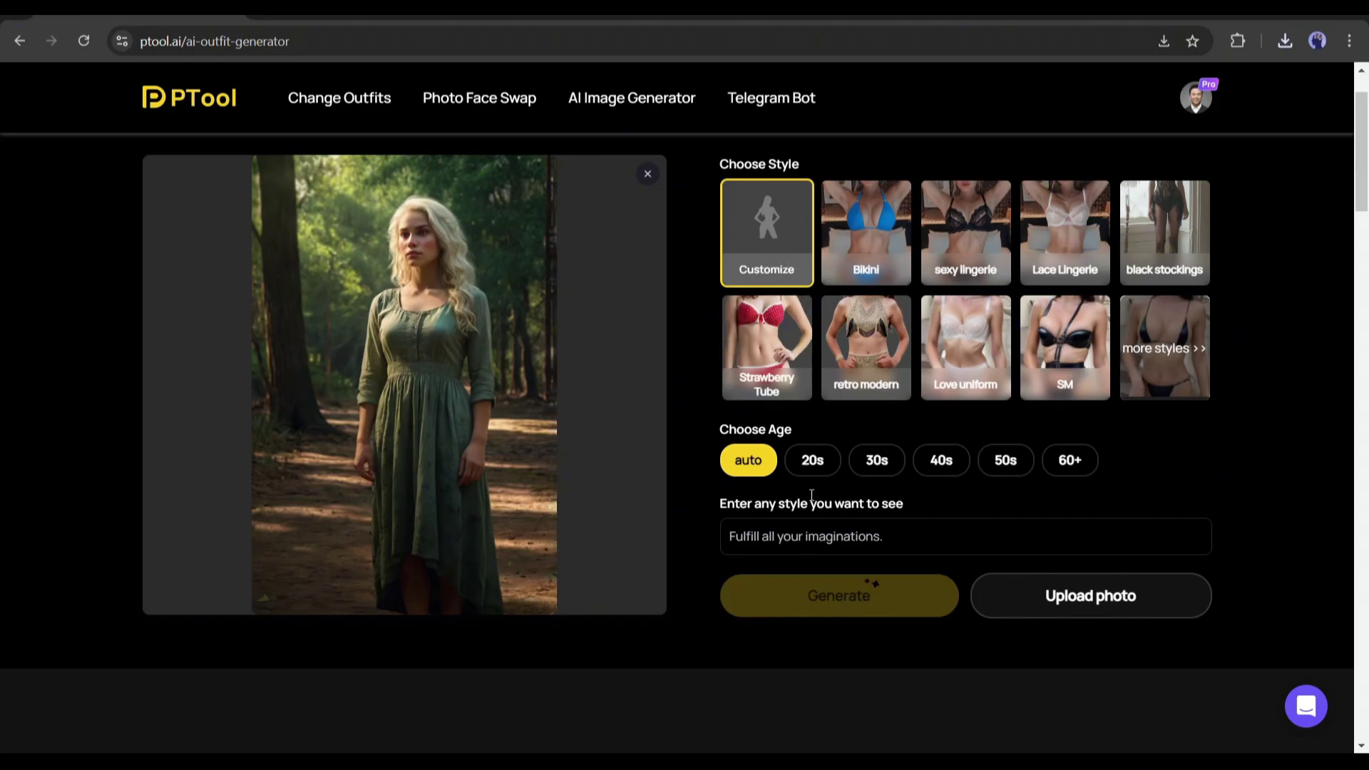
# Step: Describe the outfit as 'Indian Saree' and generate the forest photo with it
pyautogui.click(821, 531)
pyautogui.write('Indian Saree')
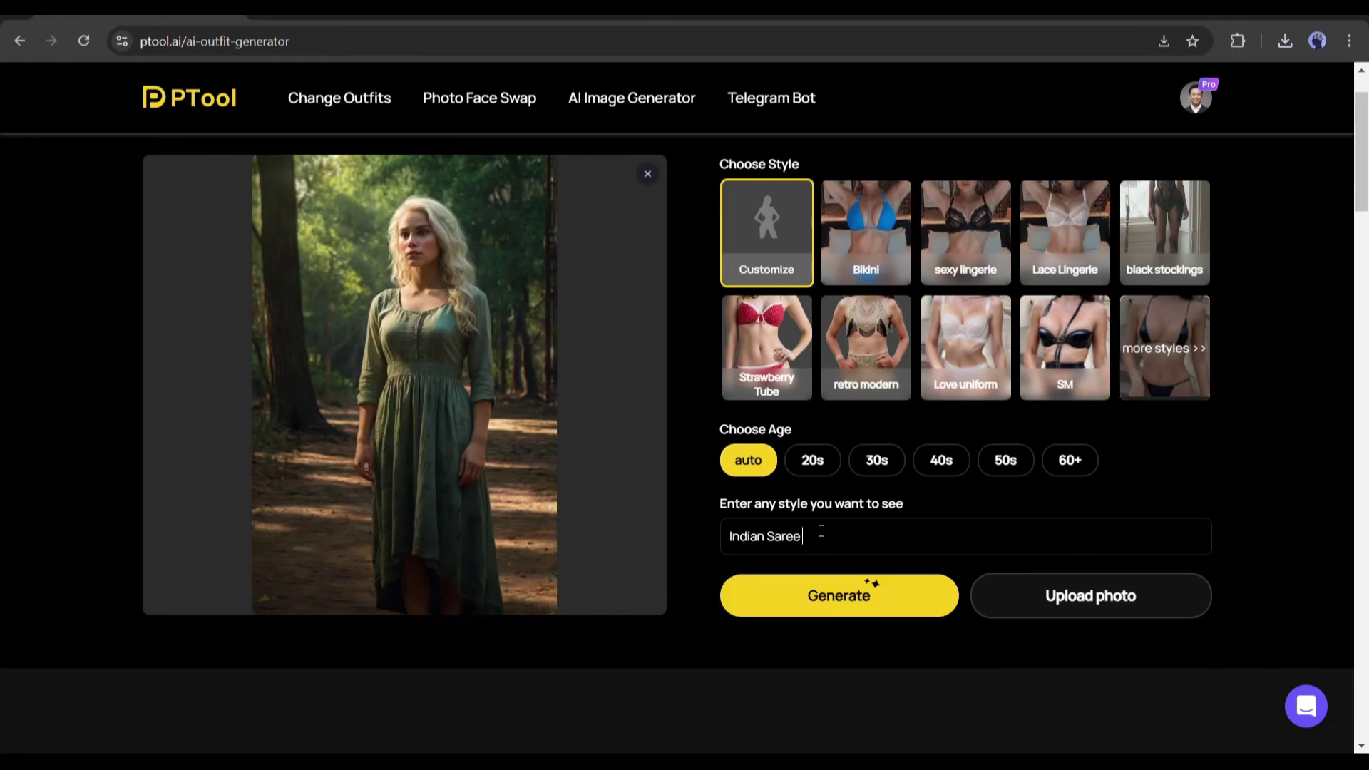
pyautogui.click(839, 596)
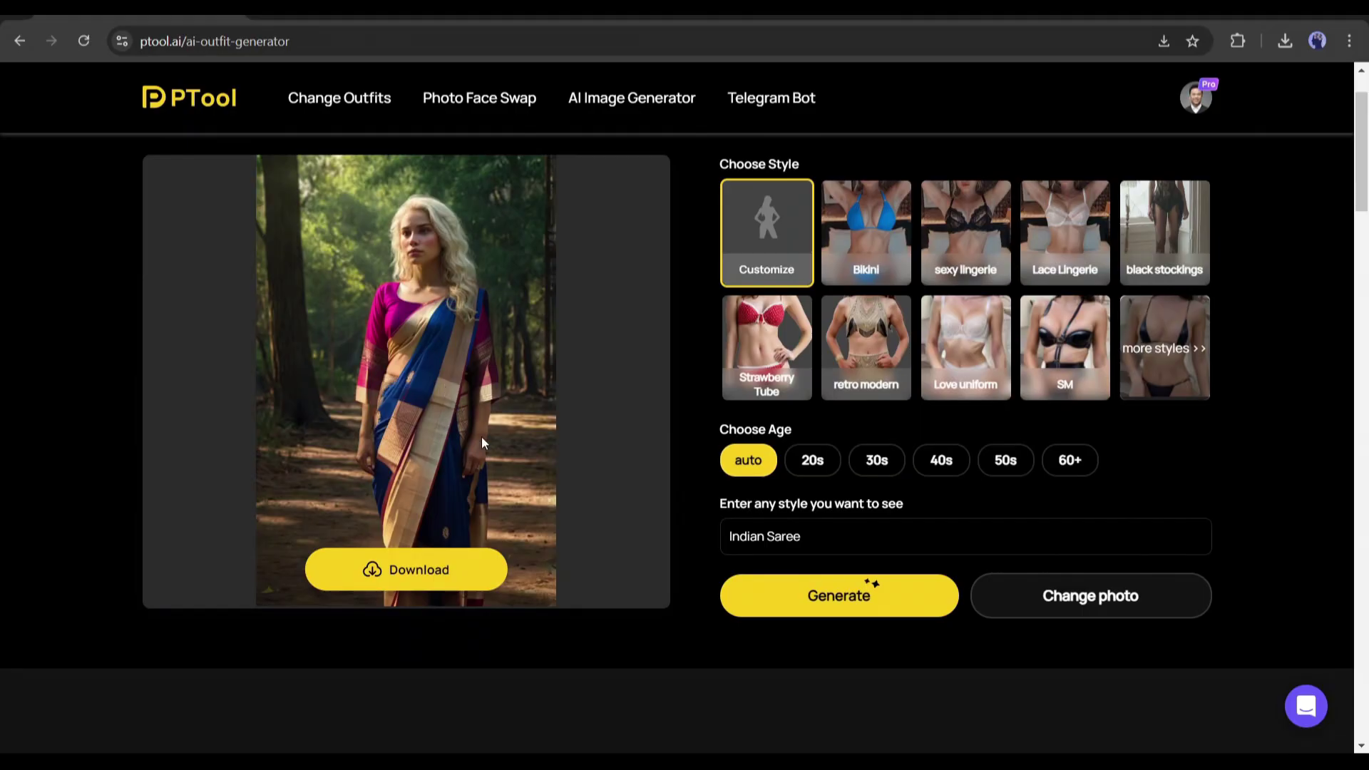
pyautogui.scroll(-1, 399, 370)
pyautogui.scroll(1, 406, 393)
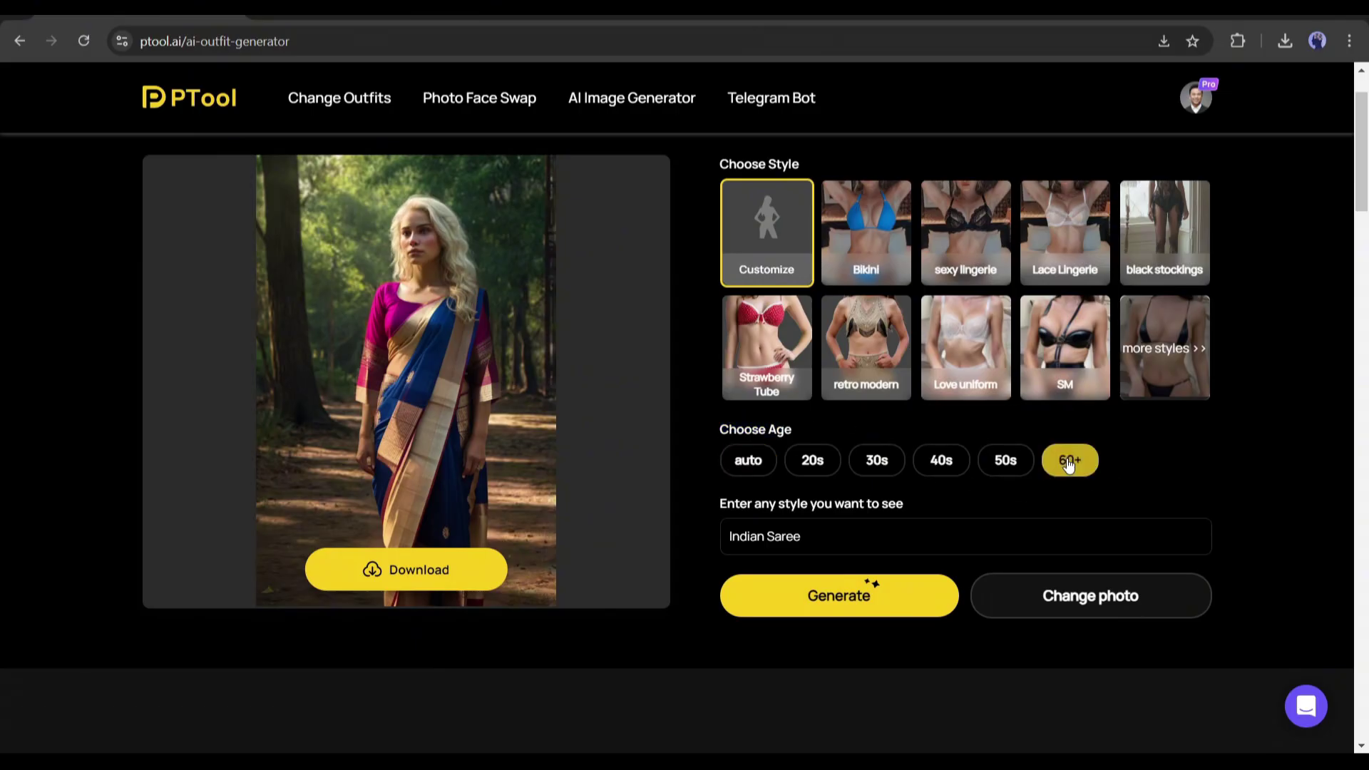
# Step: Restyle the outfit as 'T-shirt black with kitty graphics' and generate it
pyautogui.write('T-shirt black with kitty graphics')
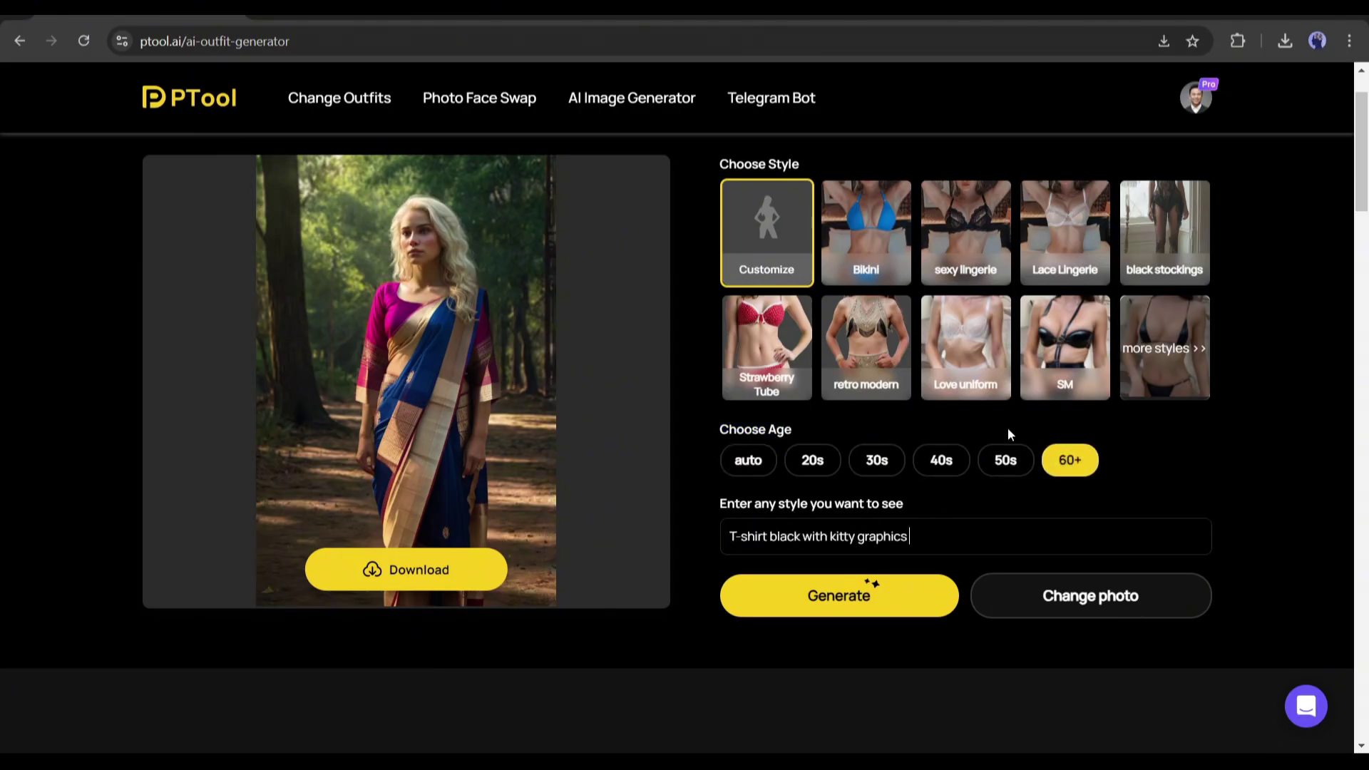
pyautogui.press('Return')
pyautogui.scroll(1, 593, 431)
pyautogui.scroll(-2, 600, 463)
pyautogui.scroll(1, 600, 463)
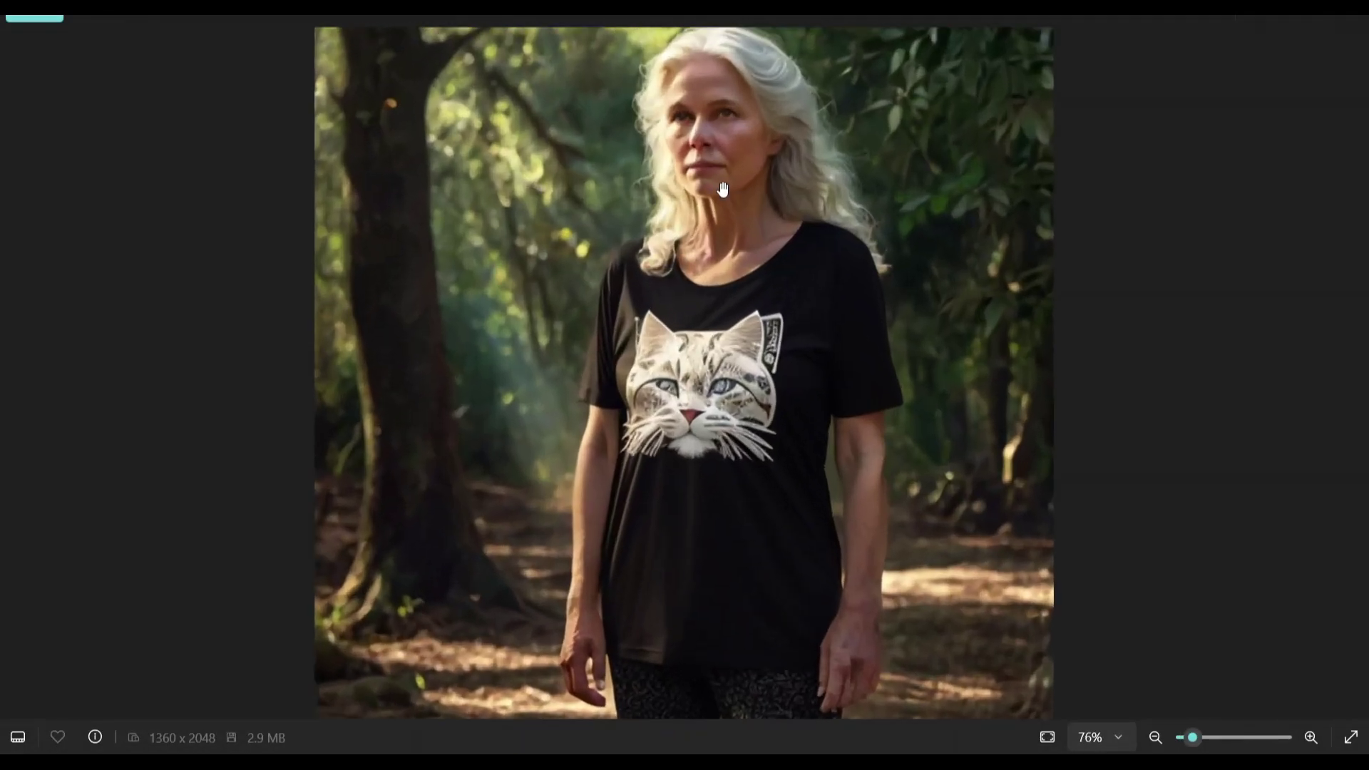
pyautogui.scroll(1, 734, 183)
pyautogui.scroll(-1, 721, 376)
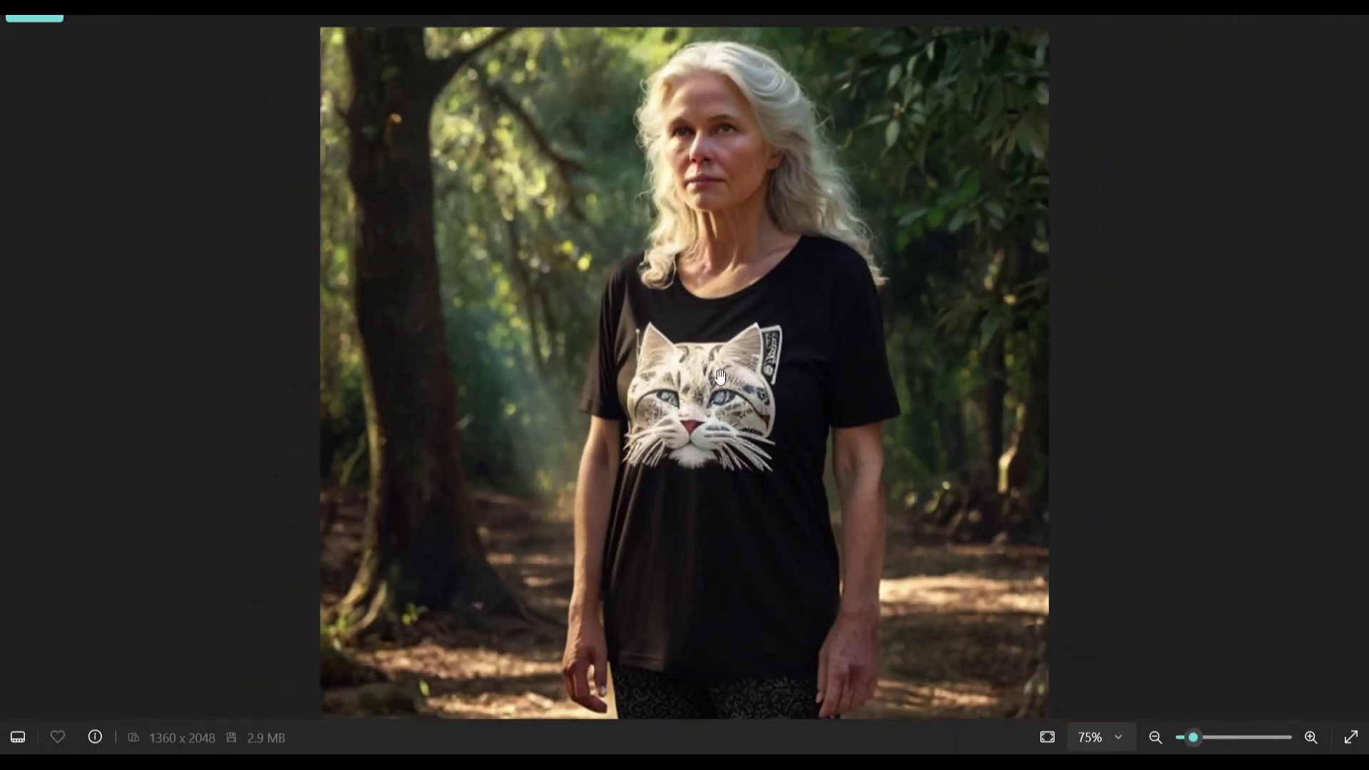
# Step: Pan around the result to inspect the cat print and the rest of the image
pyautogui.moveTo(720, 376); pyautogui.dragTo(721, 314)
pyautogui.moveTo(781, 244); pyautogui.dragTo(781, 394)
pyautogui.moveTo(770, 456); pyautogui.dragTo(764, 308)
pyautogui.moveTo(754, 445); pyautogui.dragTo(794, 455)
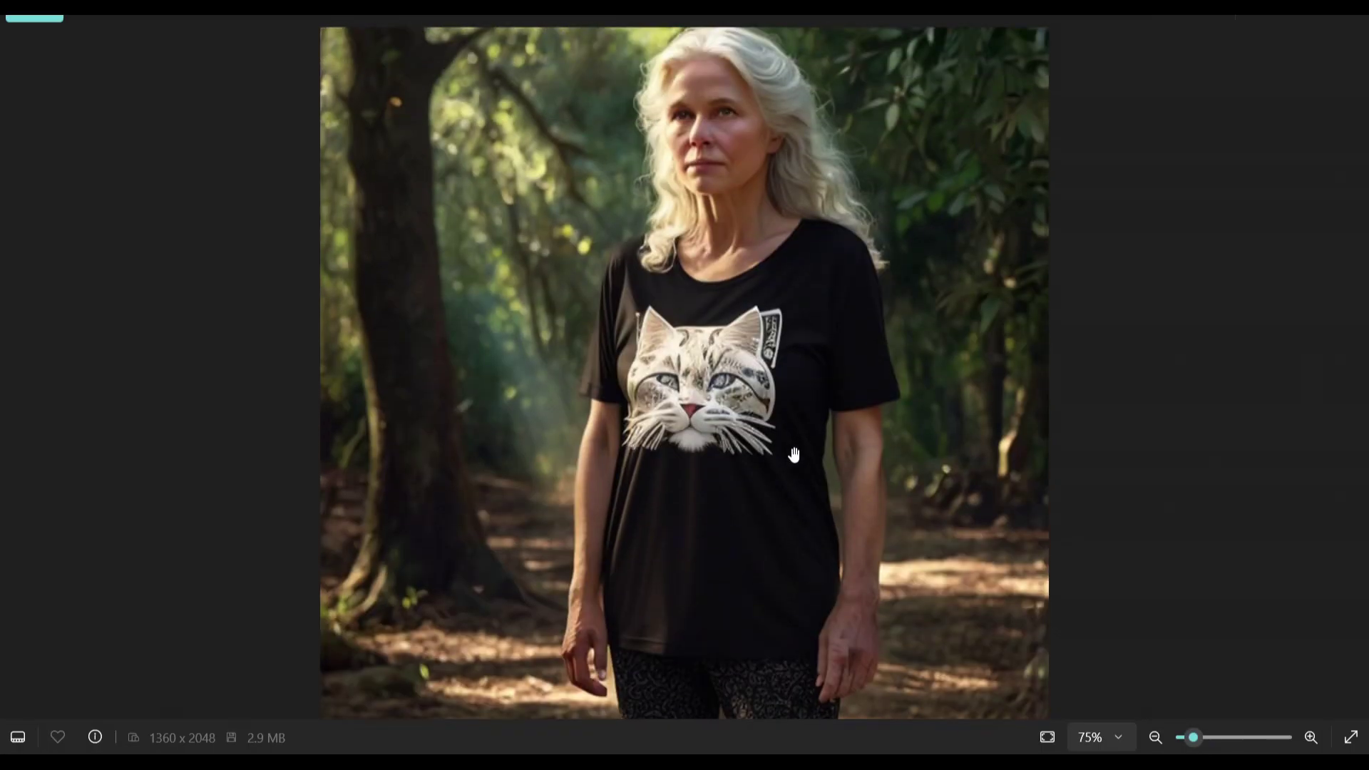
pyautogui.scroll(-3, 692, 435)
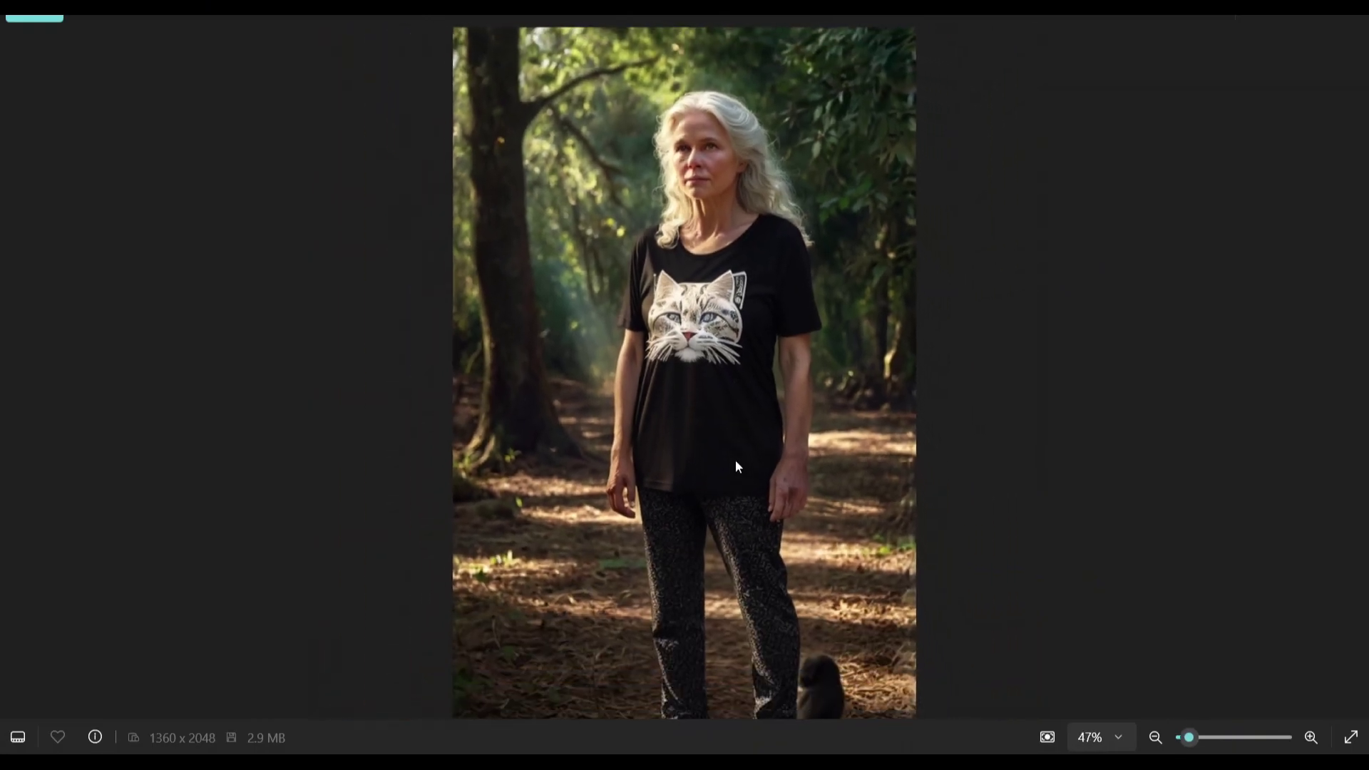
pyautogui.scroll(3, 738, 399)
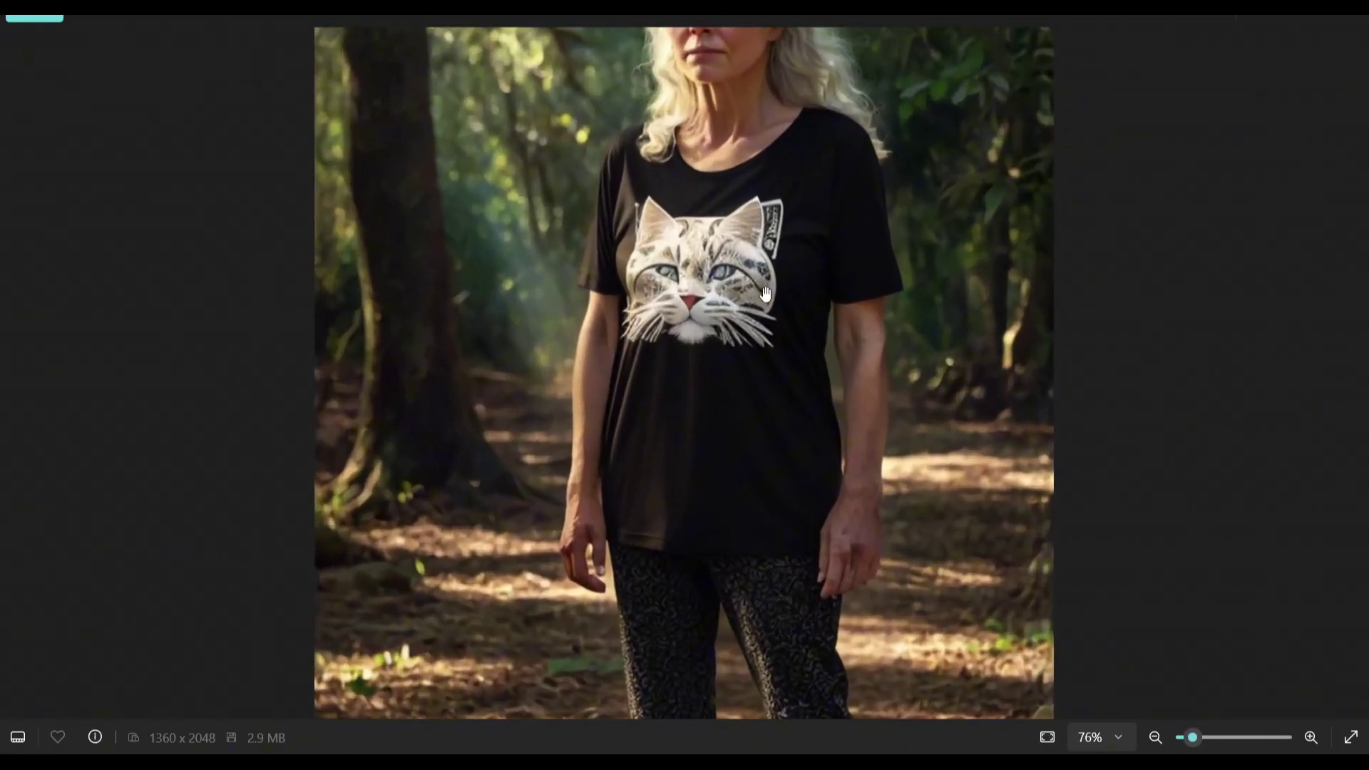
pyautogui.scroll(-3, 777, 292)
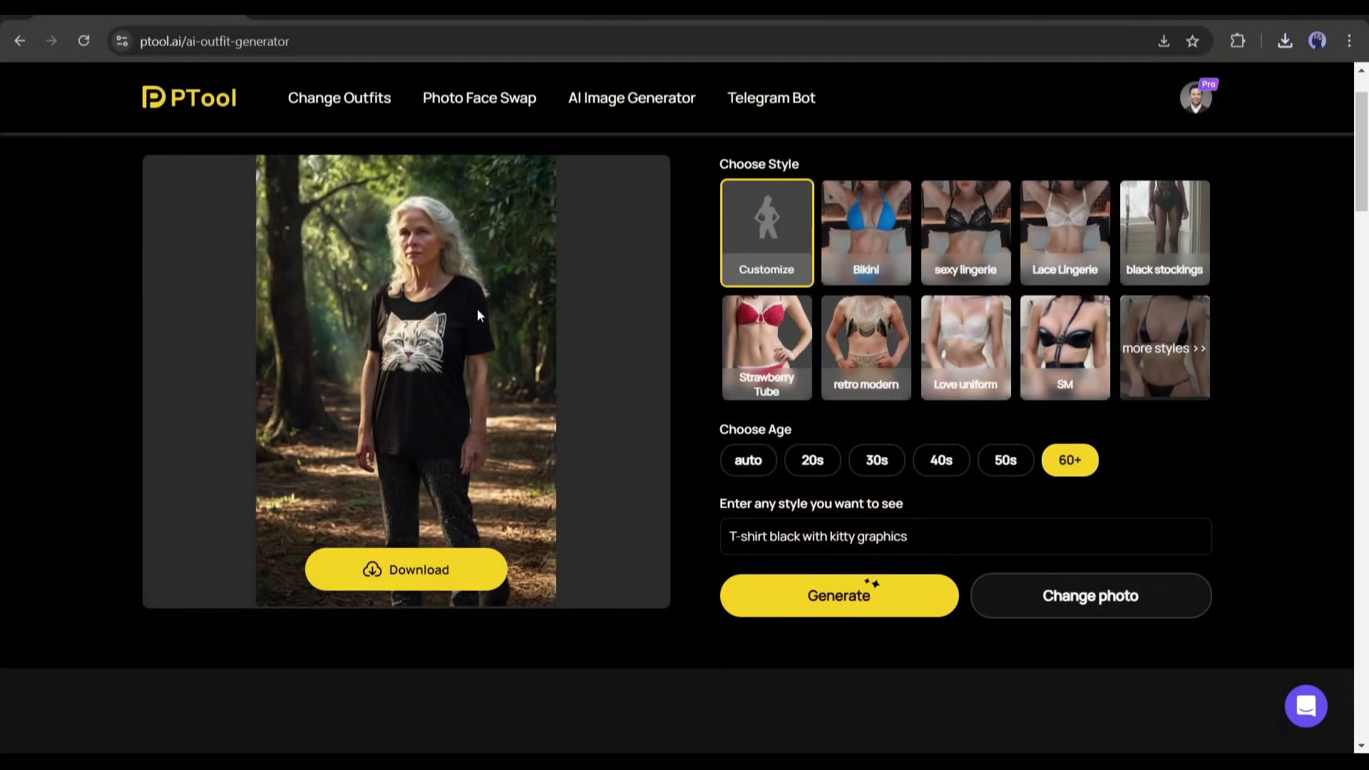
pyautogui.scroll(-1, 461, 335)
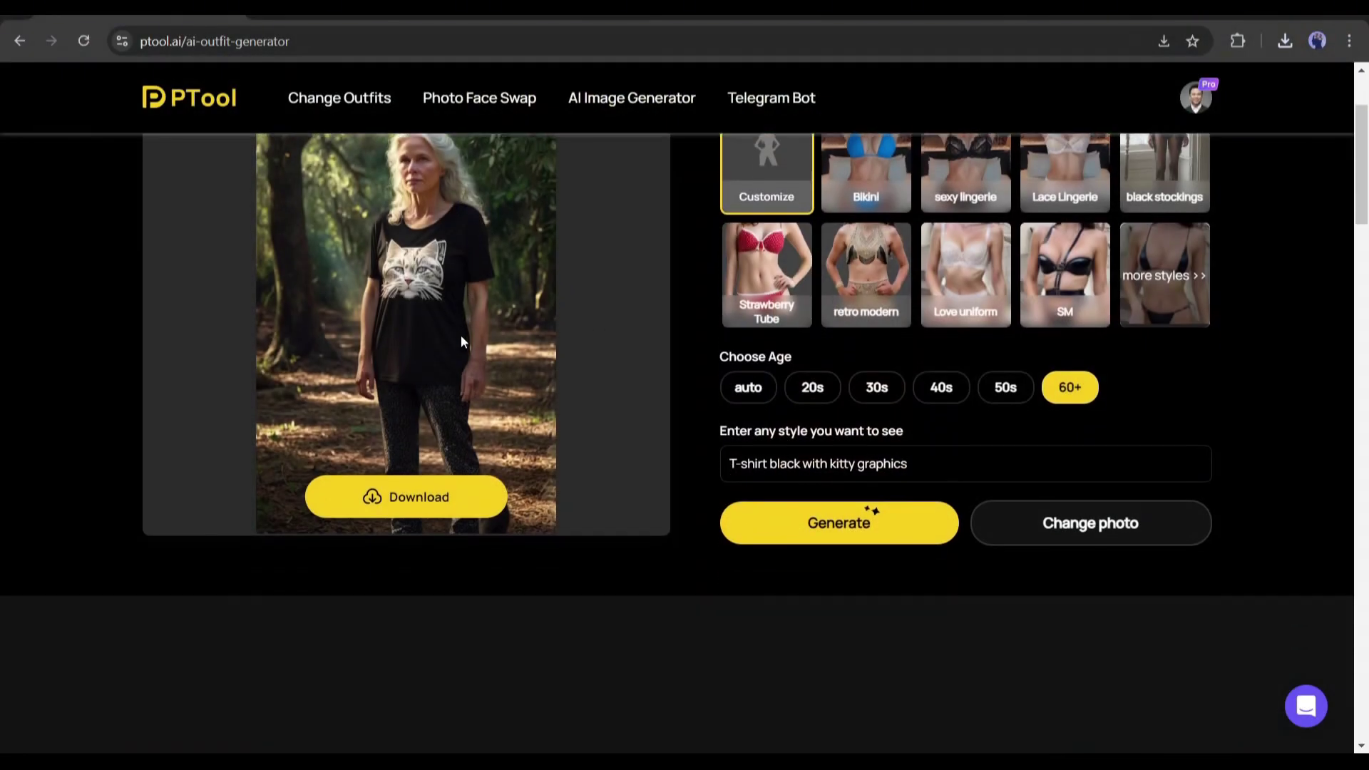
pyautogui.scroll(3, 200, 103)
# Step: Return to the PTool home page and open the Photo Face Swap tool
pyautogui.click(199, 103)
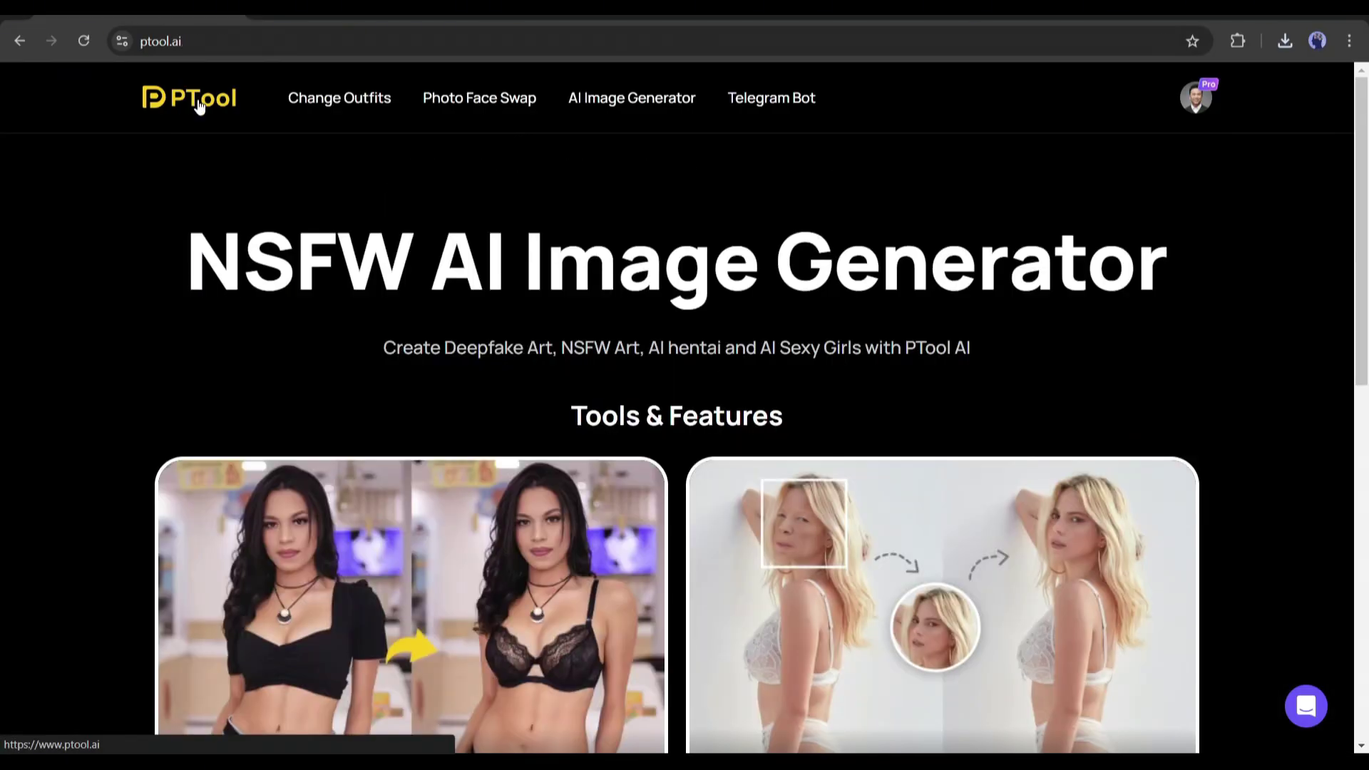
pyautogui.scroll(-4, 470, 285)
pyautogui.scroll(3, 788, 397)
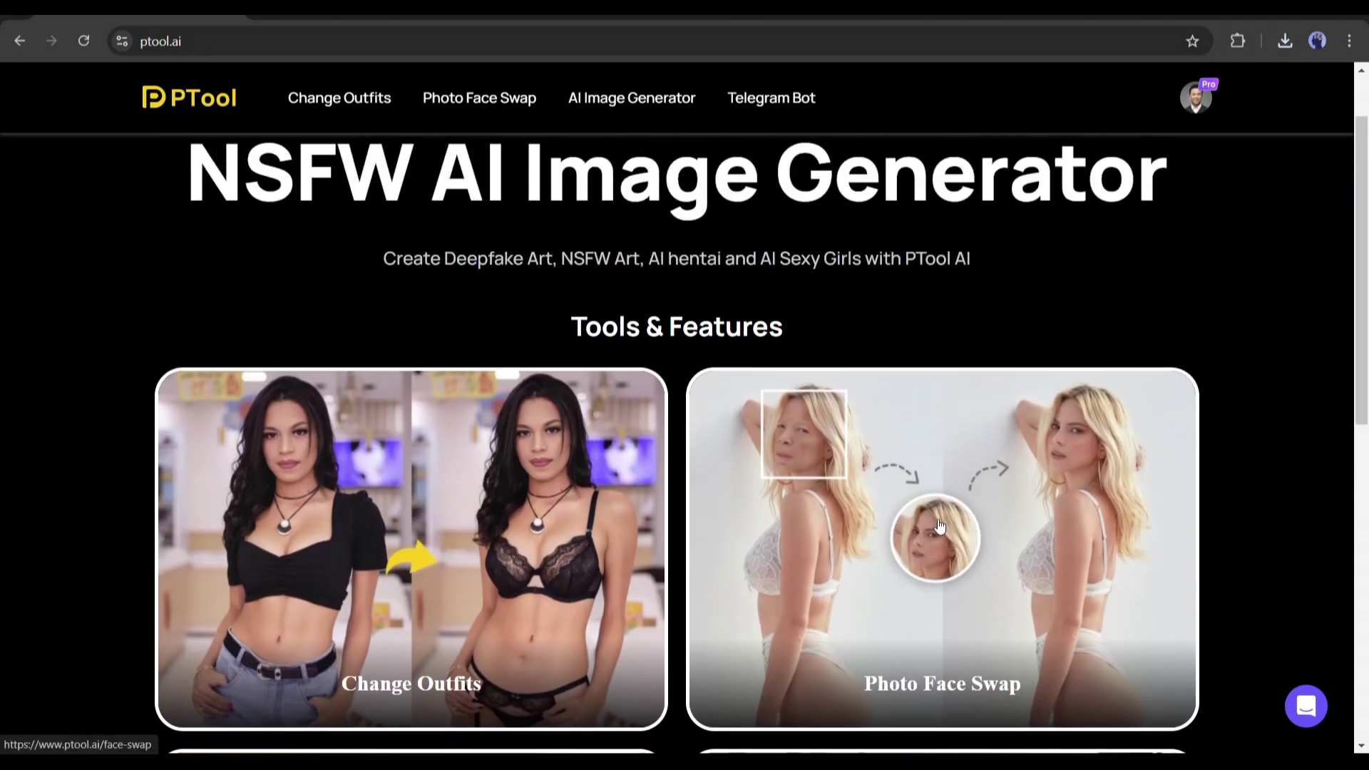
pyautogui.click(940, 526)
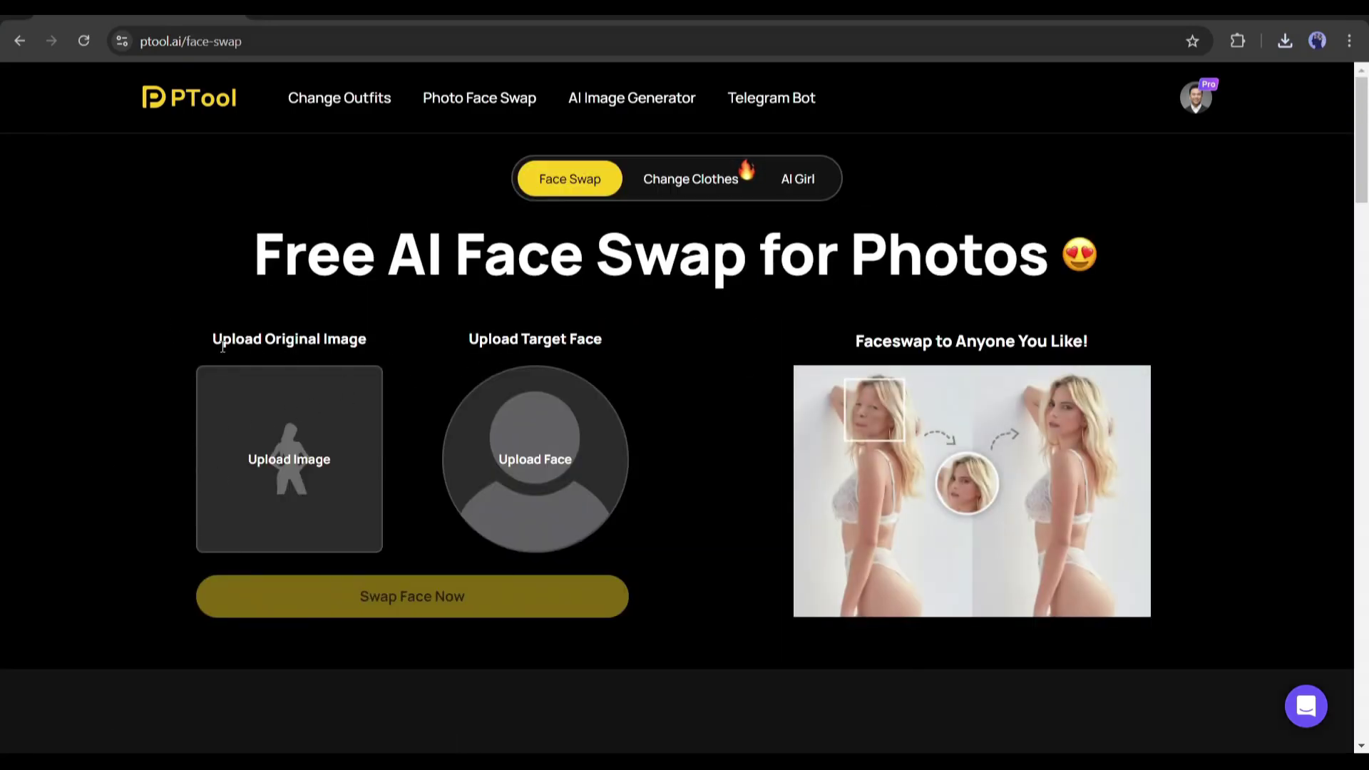
# Step: Upload the beach bikini photo as the original image
pyautogui.click(293, 457)
pyautogui.scroll(-5, 378, 243)
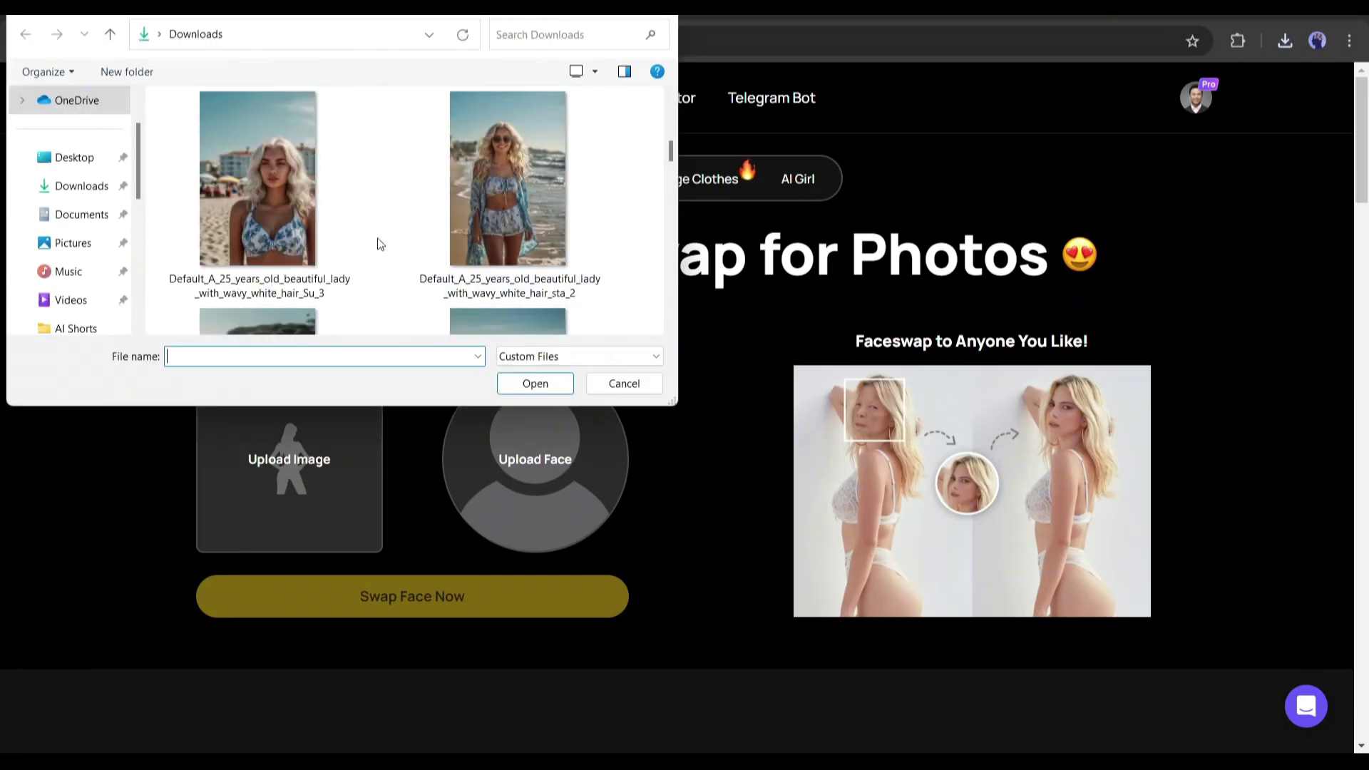
pyautogui.doubleClick(406, 249)
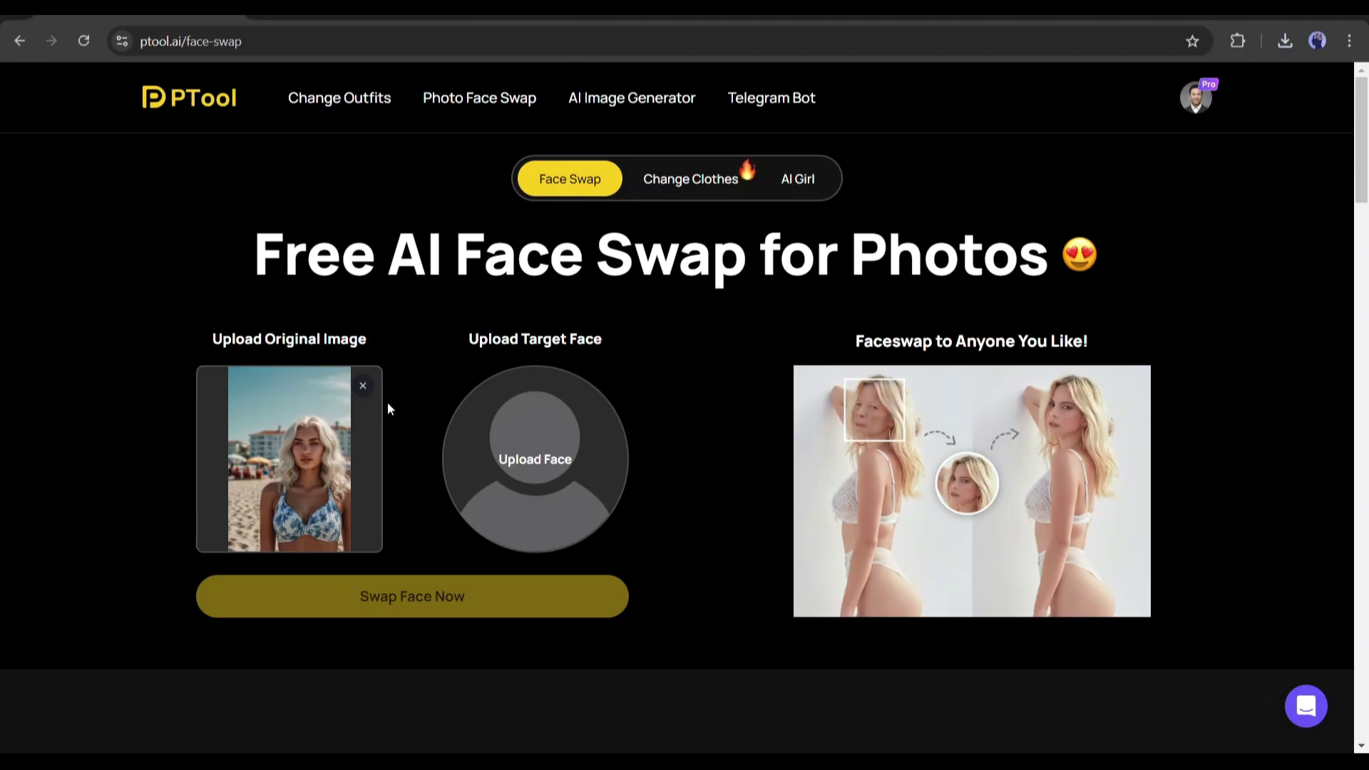
# Step: Add the white-haired portrait as the face and start the swap
pyautogui.click(522, 457)
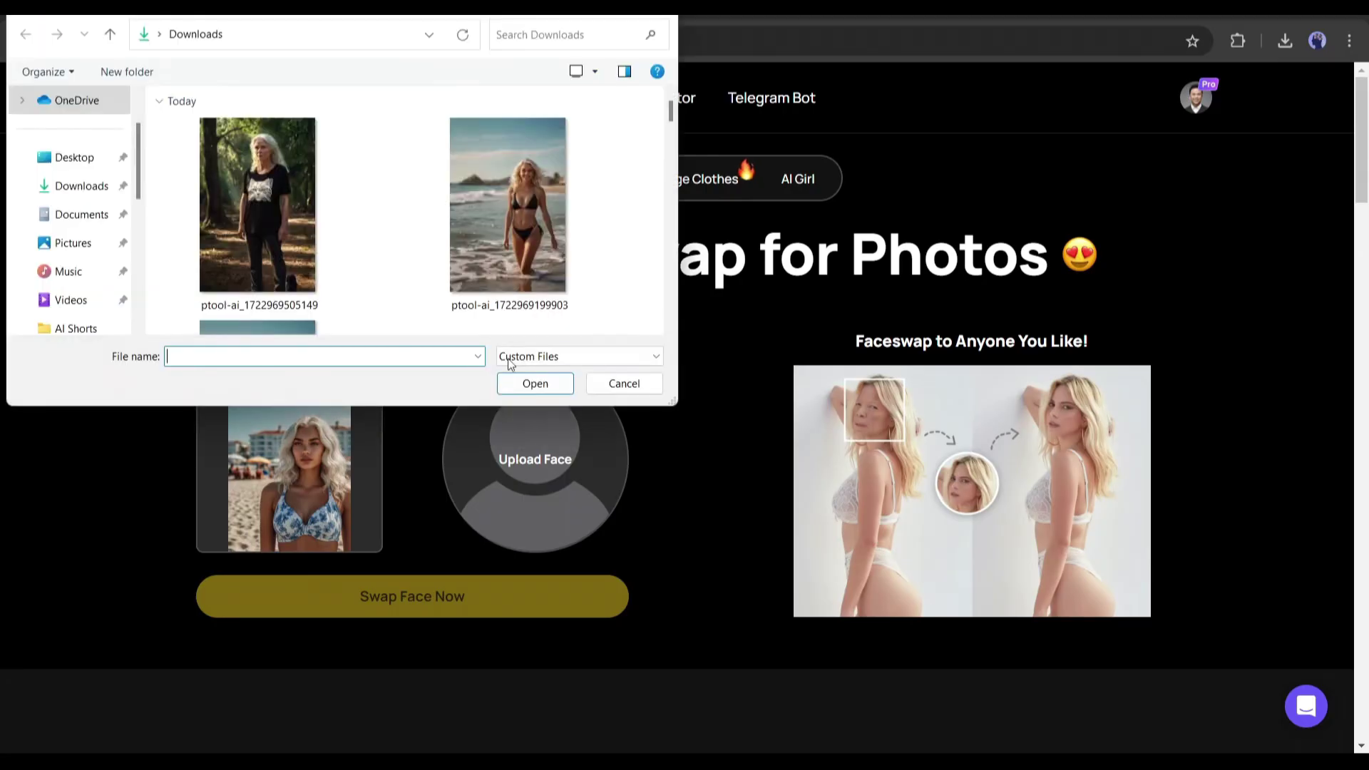
pyautogui.scroll(-5, 492, 271)
pyautogui.doubleClick(281, 180)
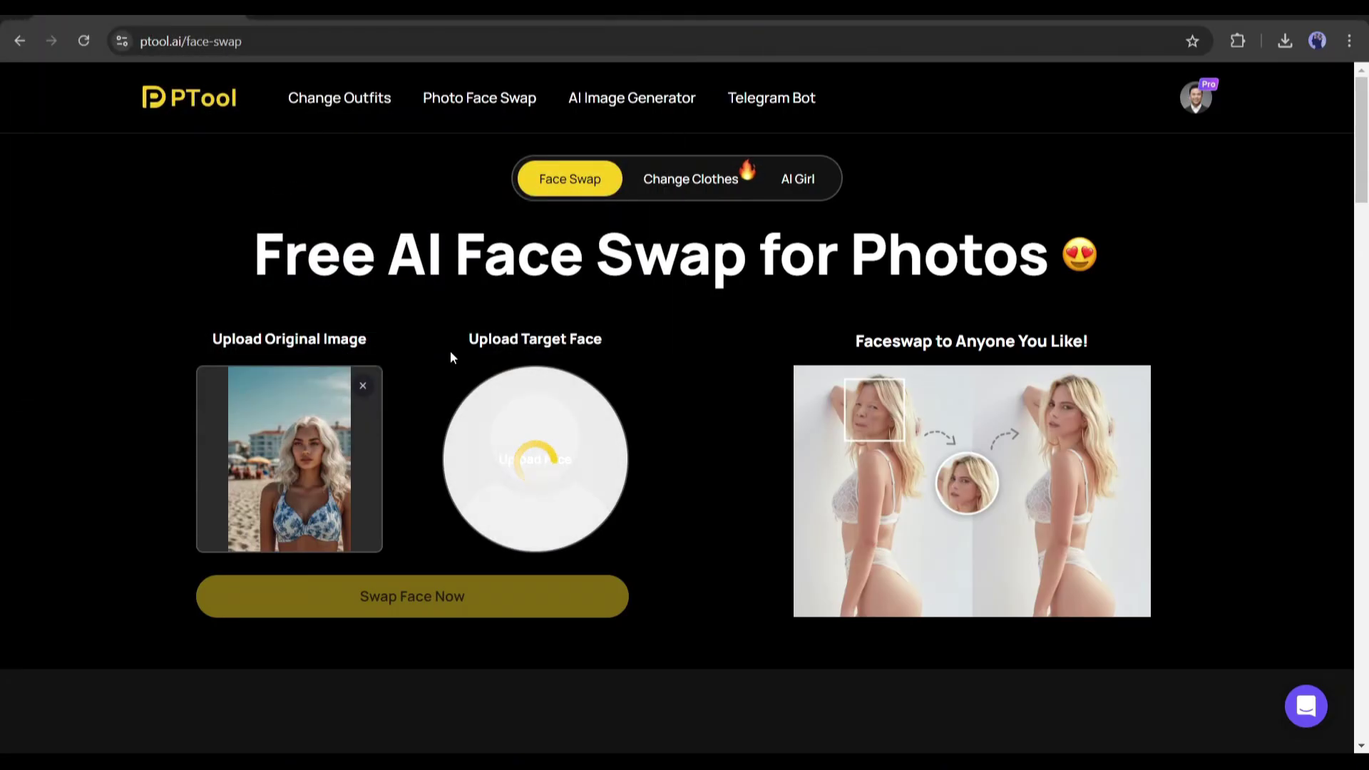
pyautogui.scroll(-1, 428, 413)
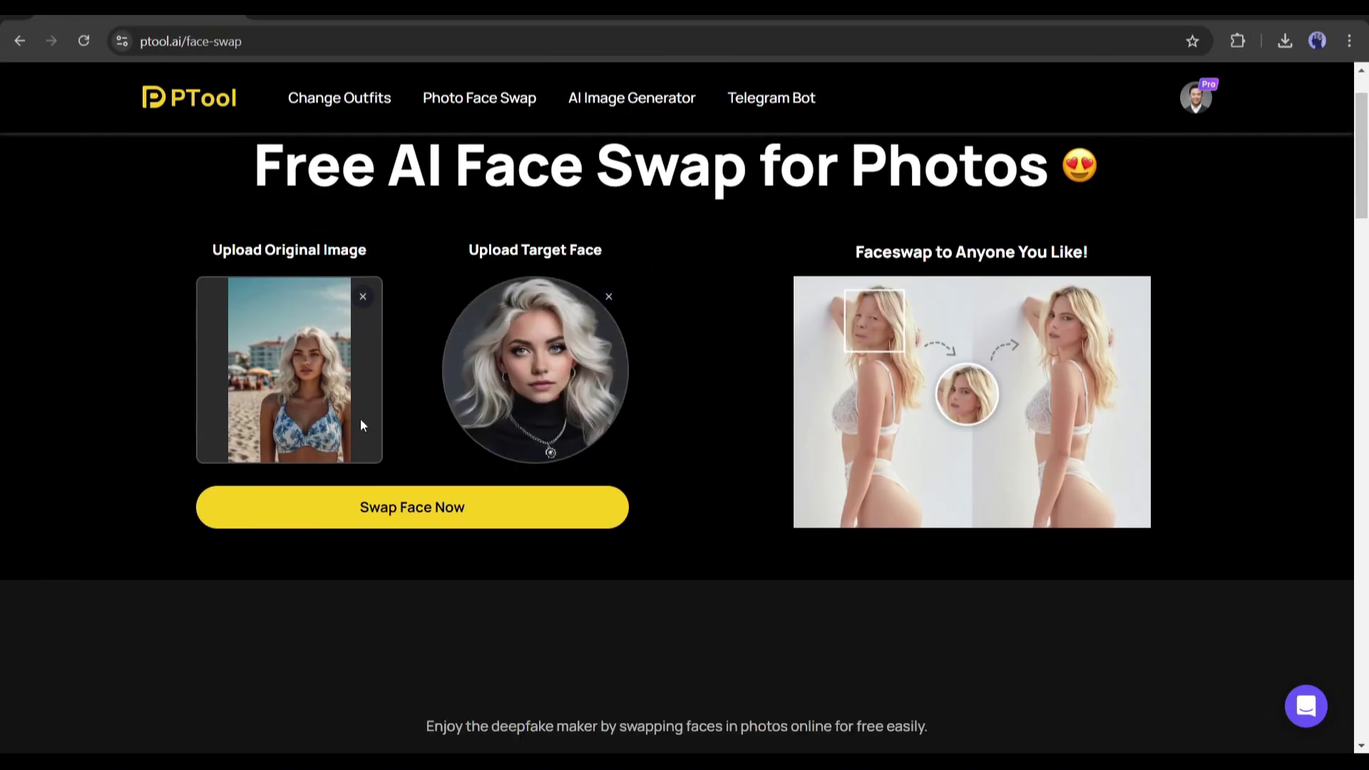
pyautogui.click(421, 506)
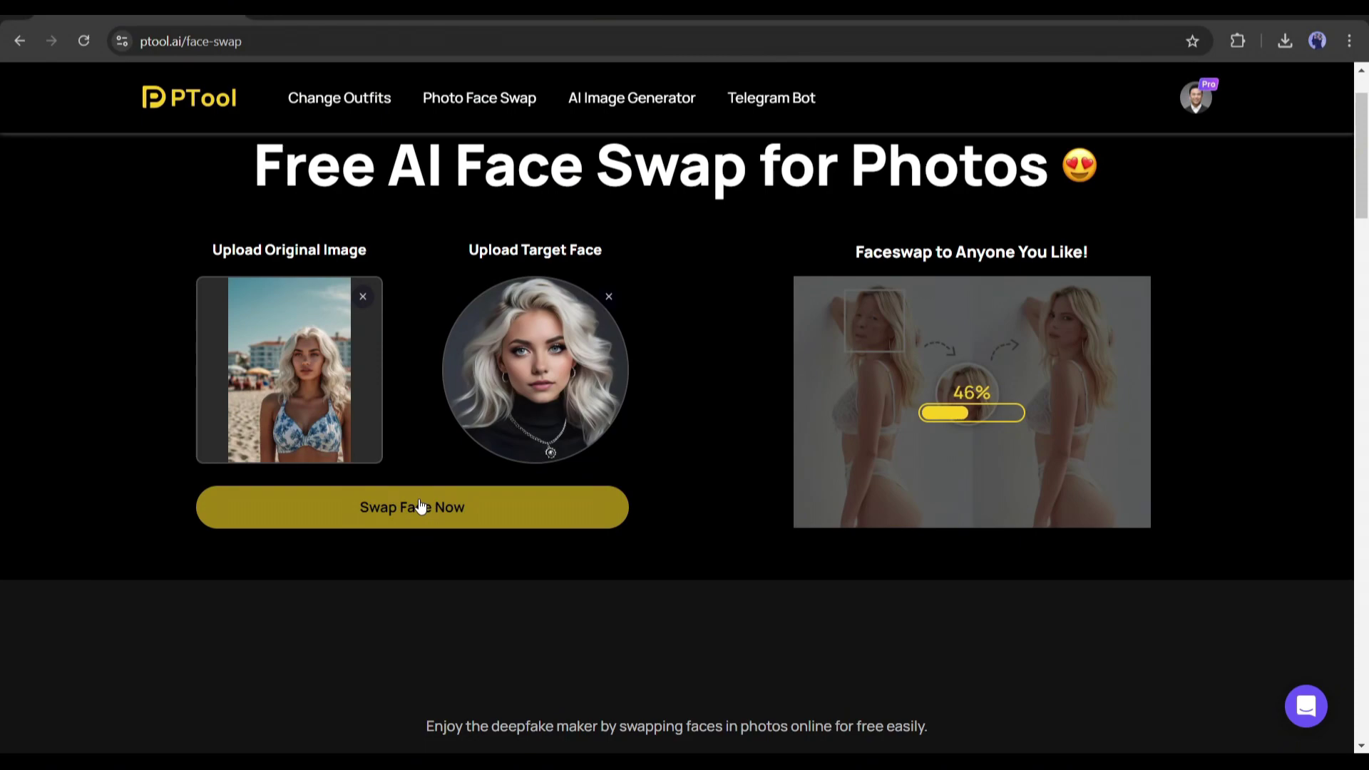
# Step: Download the face-swapped beach photo and examine it enlarged in Photos before returning to PTool
pyautogui.click(999, 564)
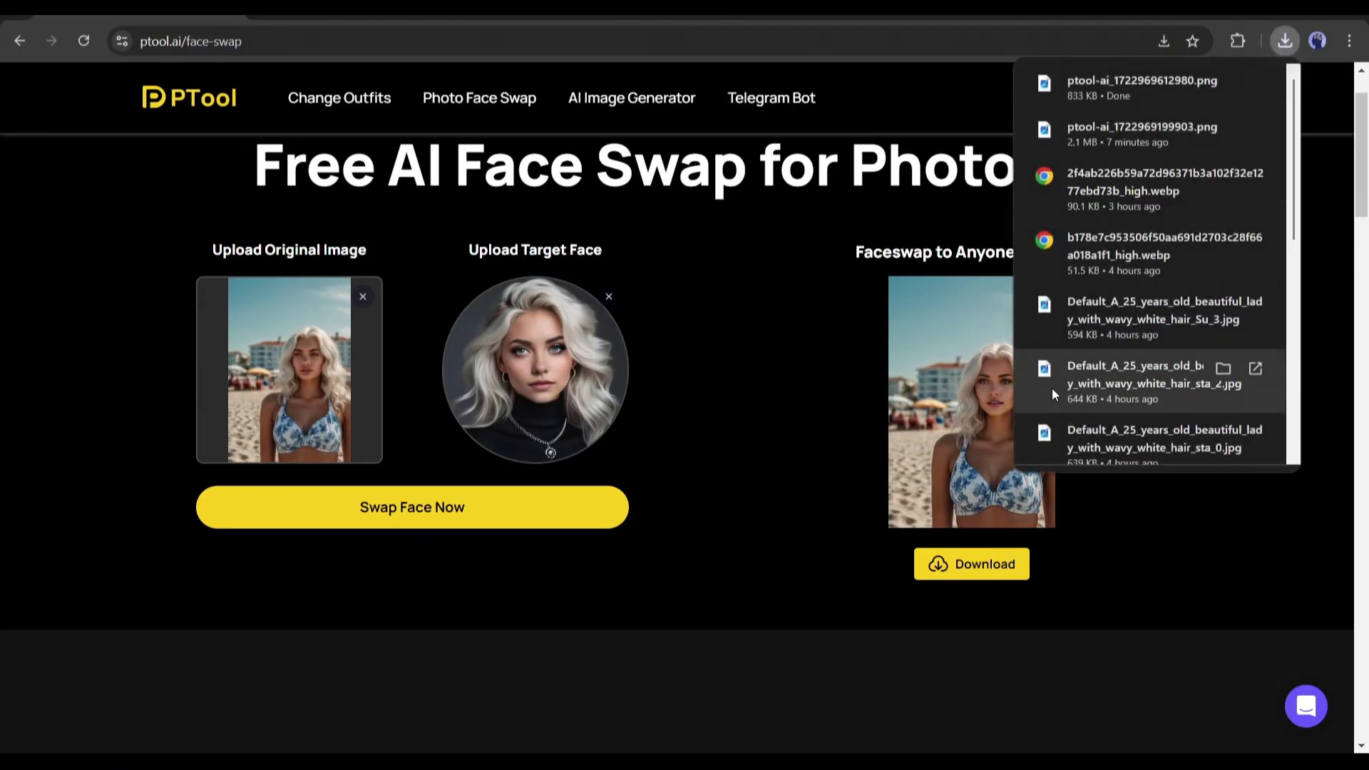
pyautogui.click(1117, 81)
pyautogui.moveTo(920, 297); pyautogui.dragTo(939, 360)
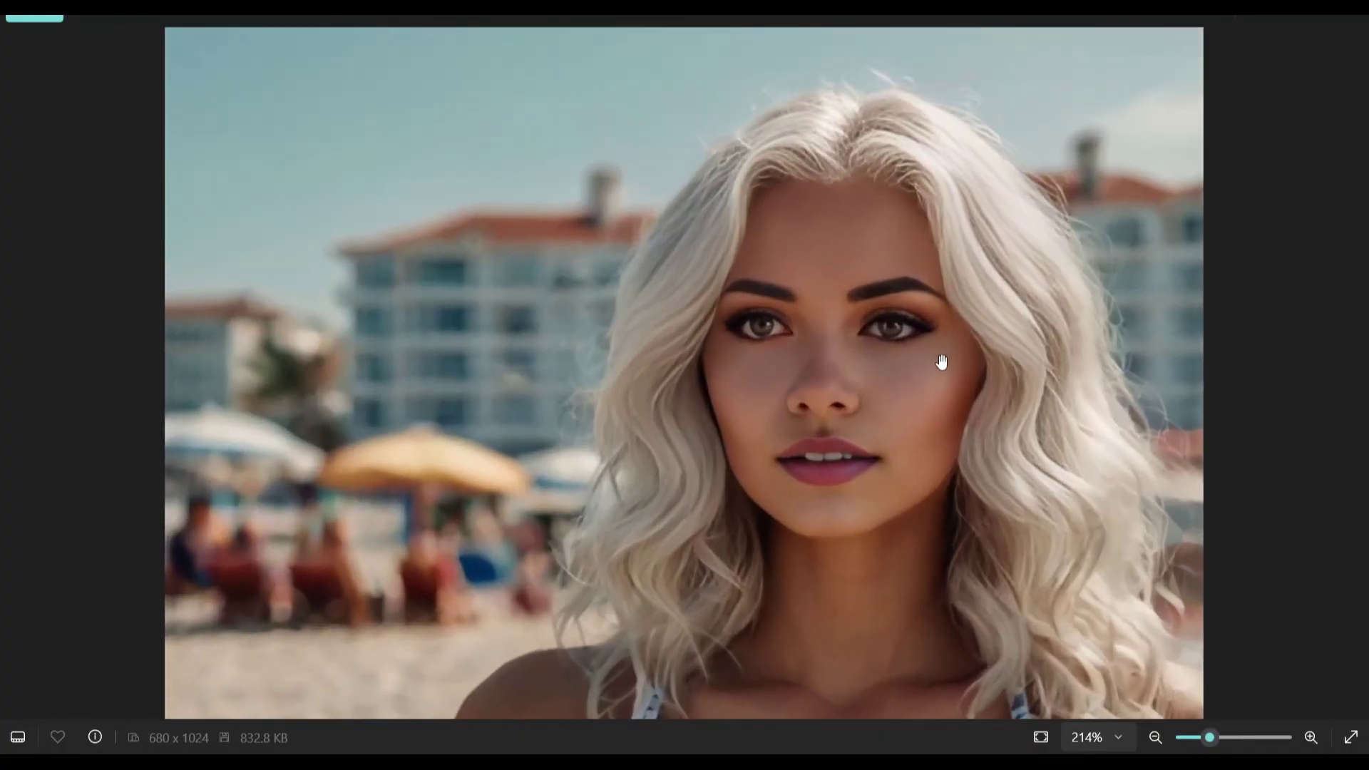
pyautogui.scroll(-4, 913, 392)
pyautogui.scroll(-4, 988, 341)
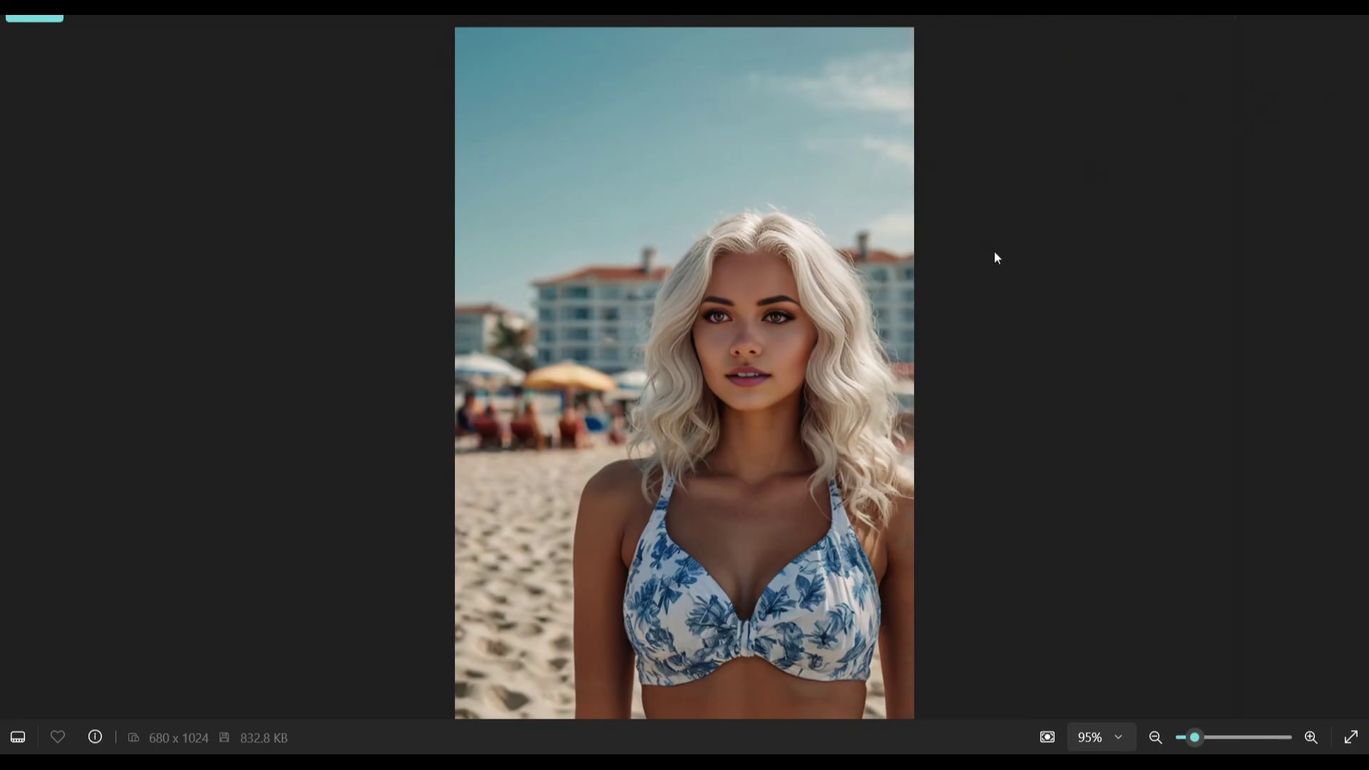
pyautogui.scroll(6, 828, 318)
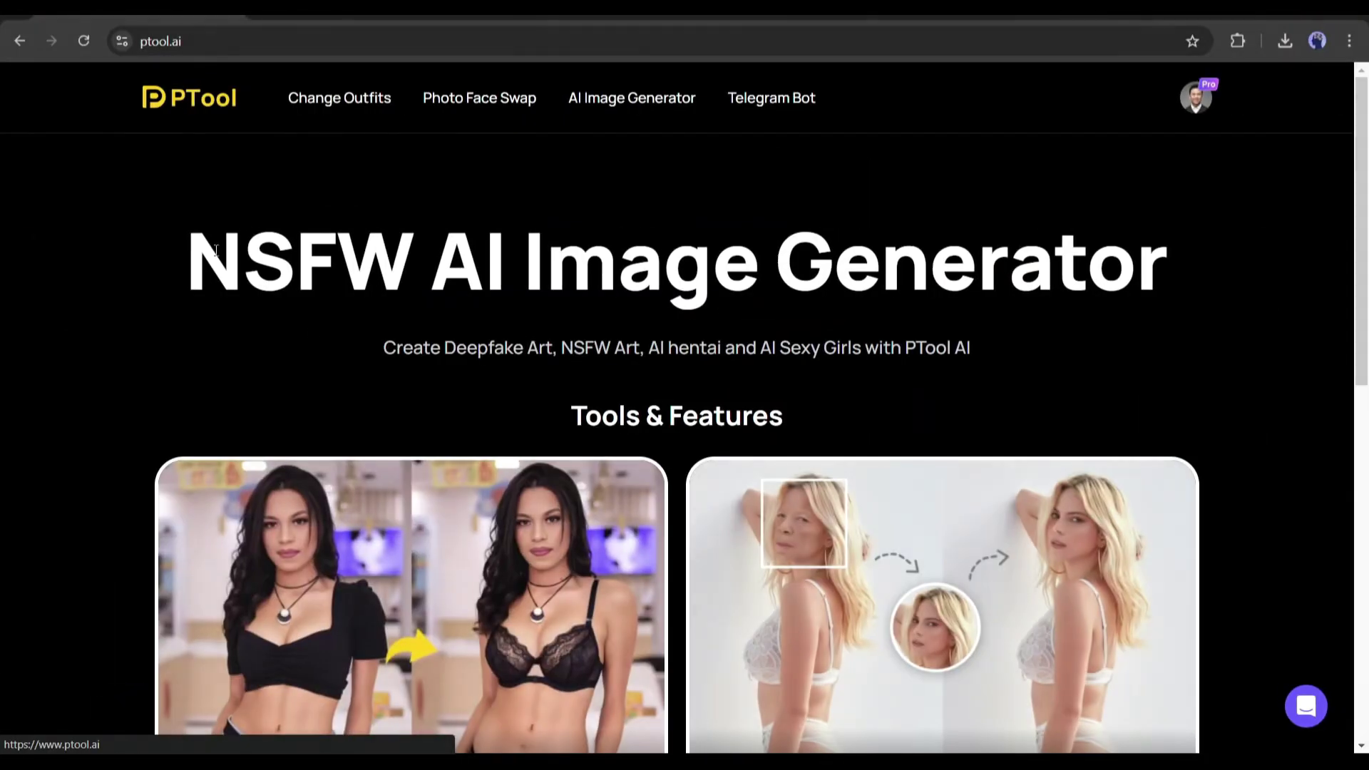
pyautogui.scroll(-8, 217, 366)
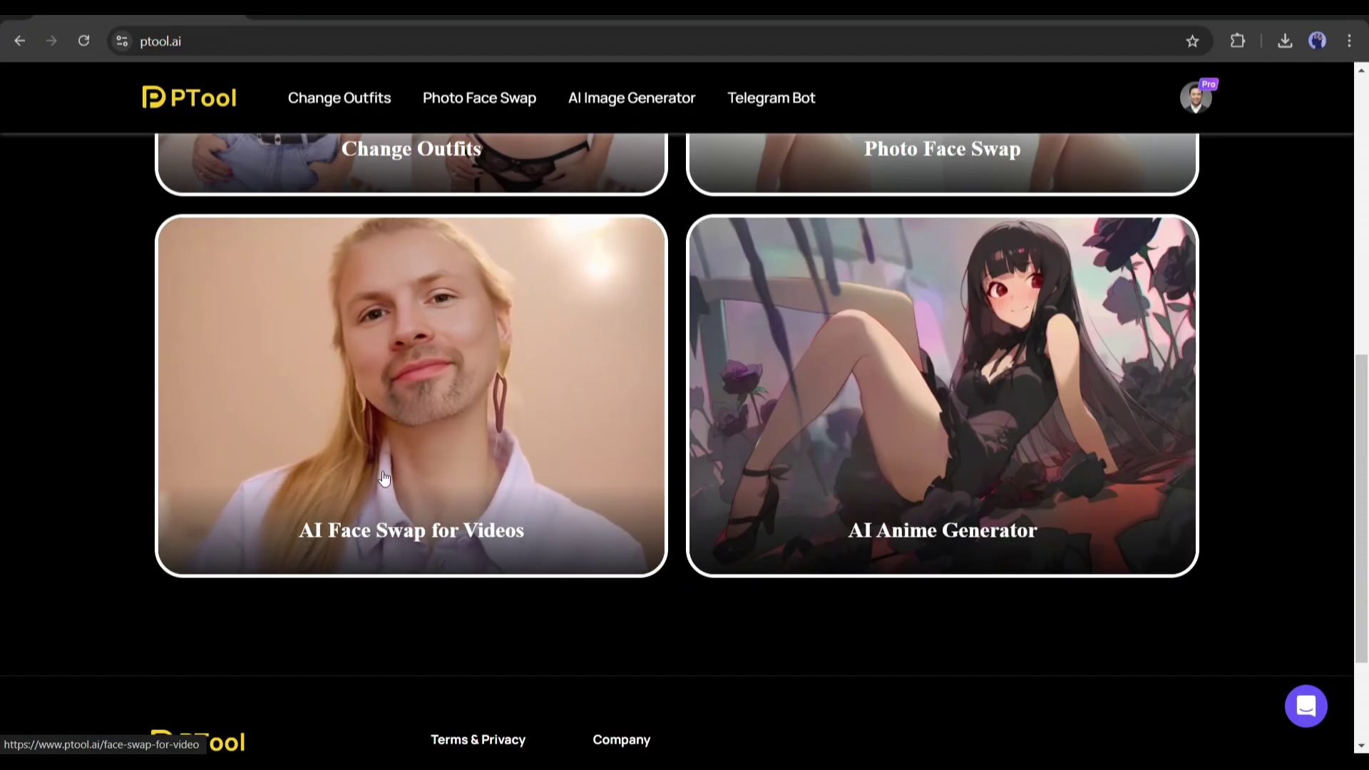
# Step: In AI Face Swap for Videos, upload the 6689304-hd_1920_1080_25fps video clip
pyautogui.click(410, 452)
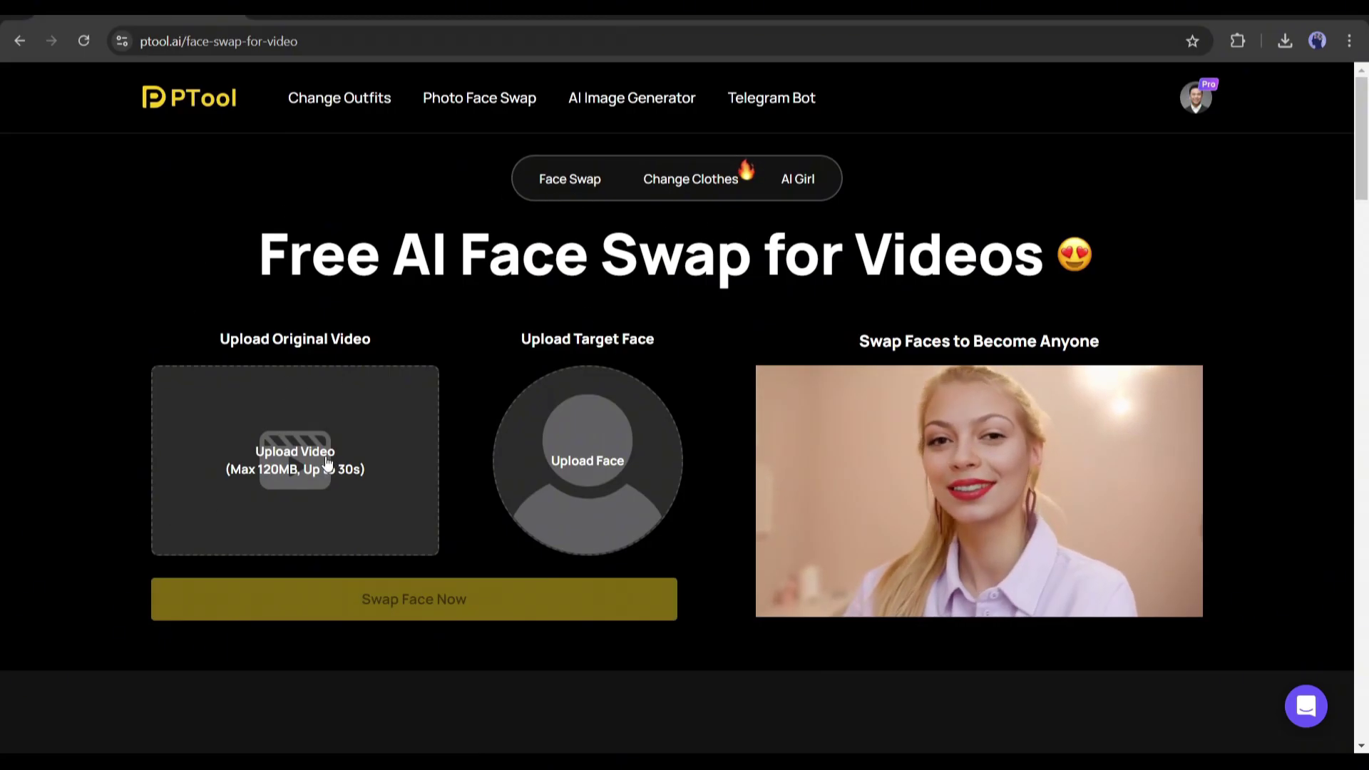
pyautogui.click(304, 457)
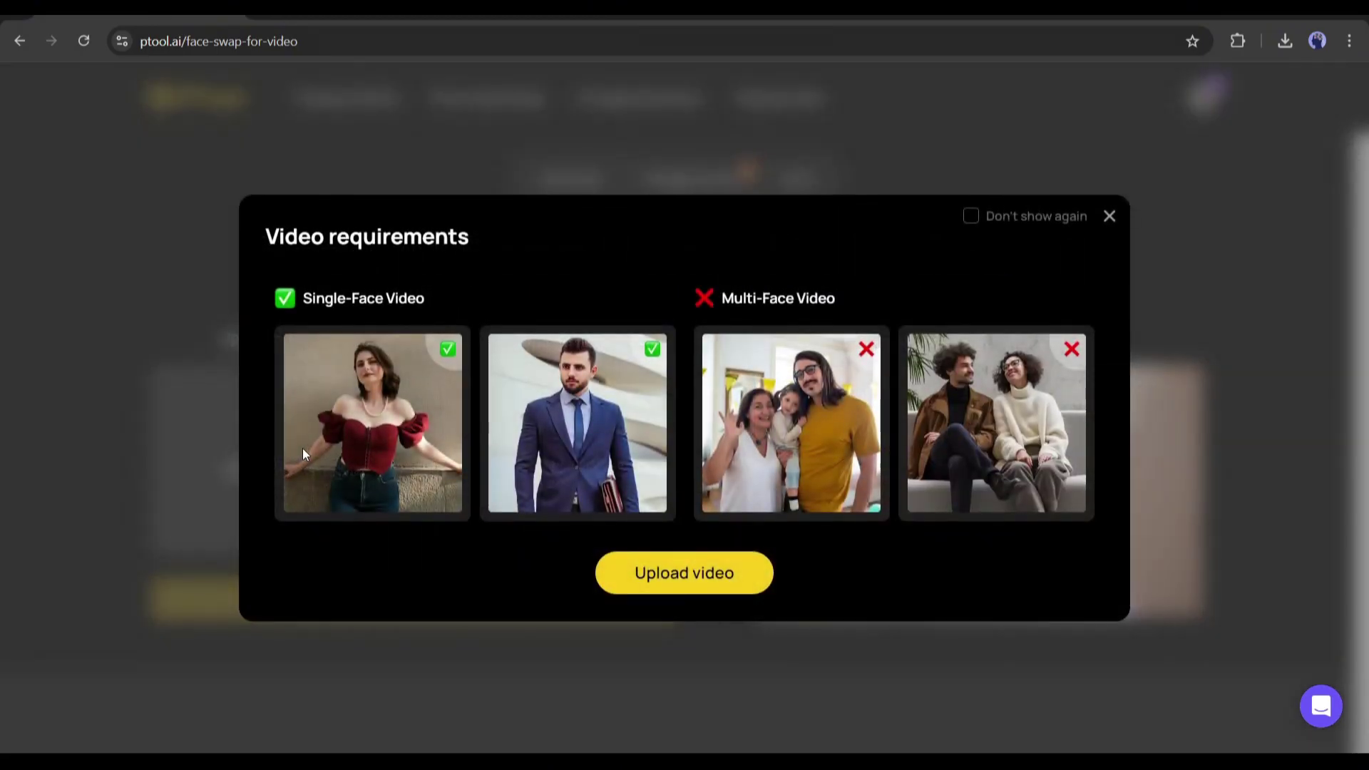
pyautogui.click(691, 574)
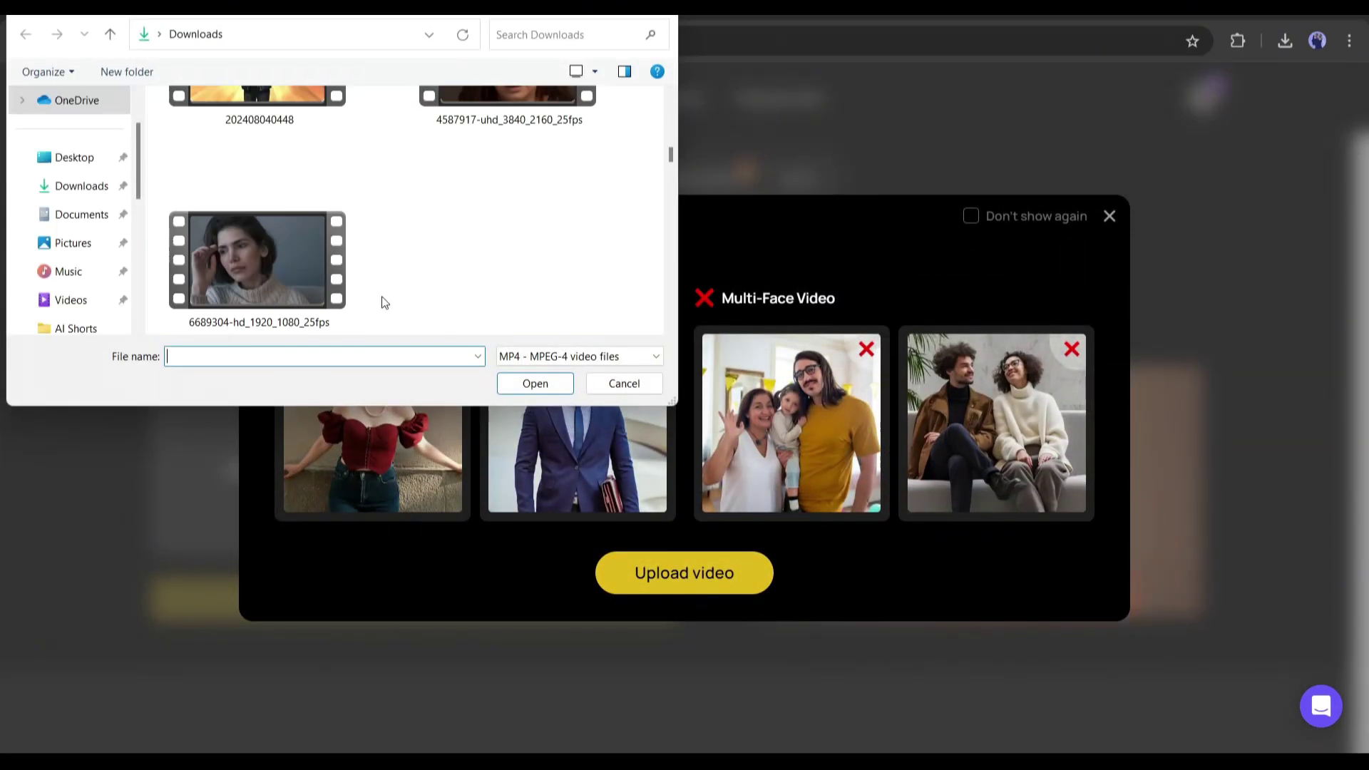
pyautogui.doubleClick(327, 288)
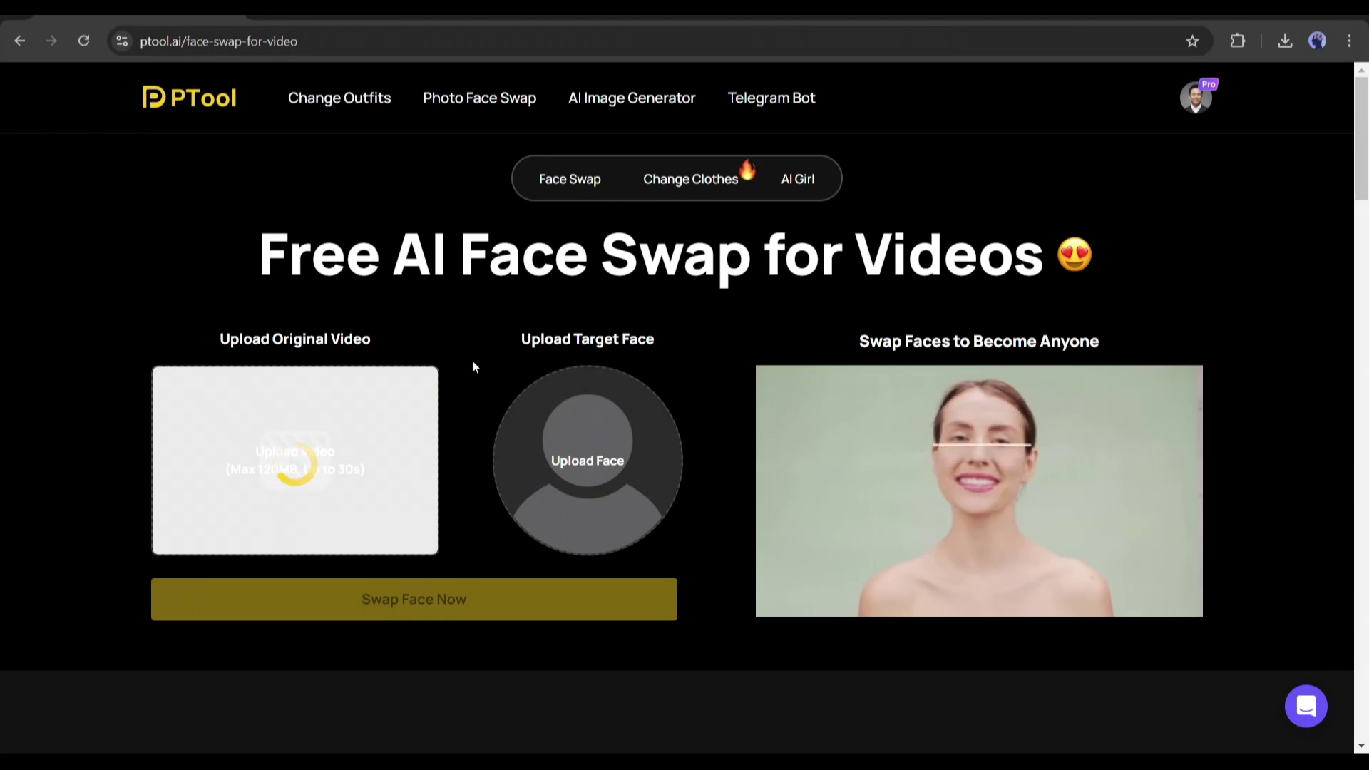
# Step: Upload the blonde beach photo as the face to swap in
pyautogui.click(583, 462)
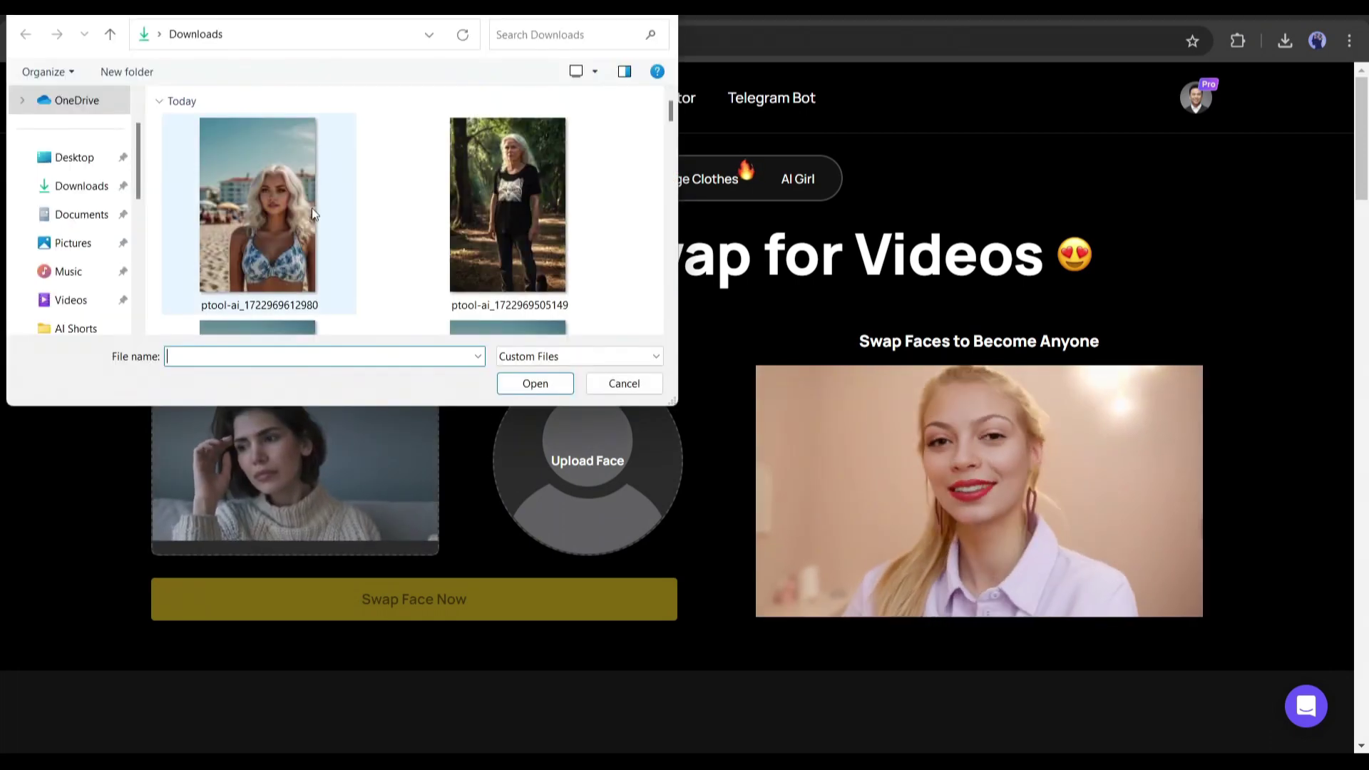
pyautogui.scroll(-3, 311, 208)
pyautogui.doubleClick(307, 240)
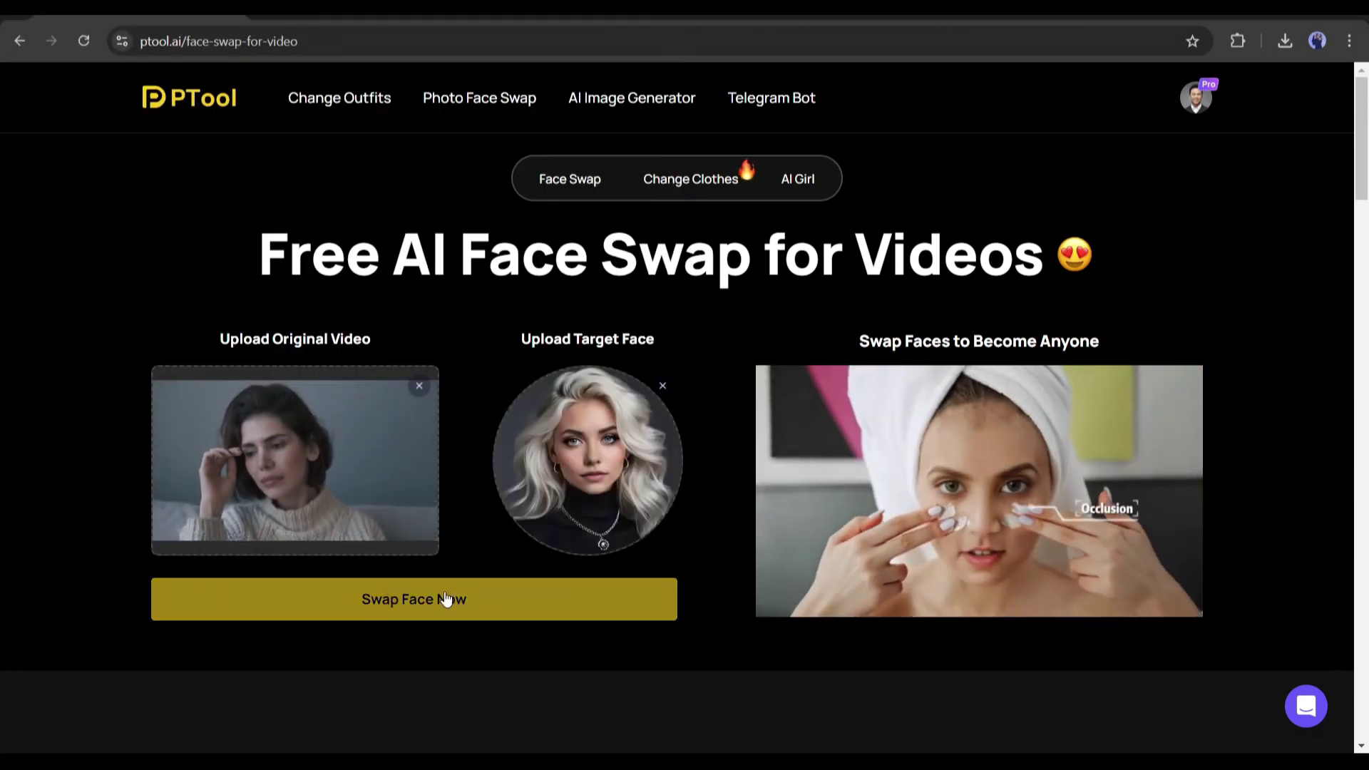
# Step: Try the face swap, dismiss the upgrade notice, and go to the anime art generator
pyautogui.click(450, 599)
pyautogui.moveTo(508, 280); pyautogui.dragTo(842, 326)
pyautogui.click(864, 243)
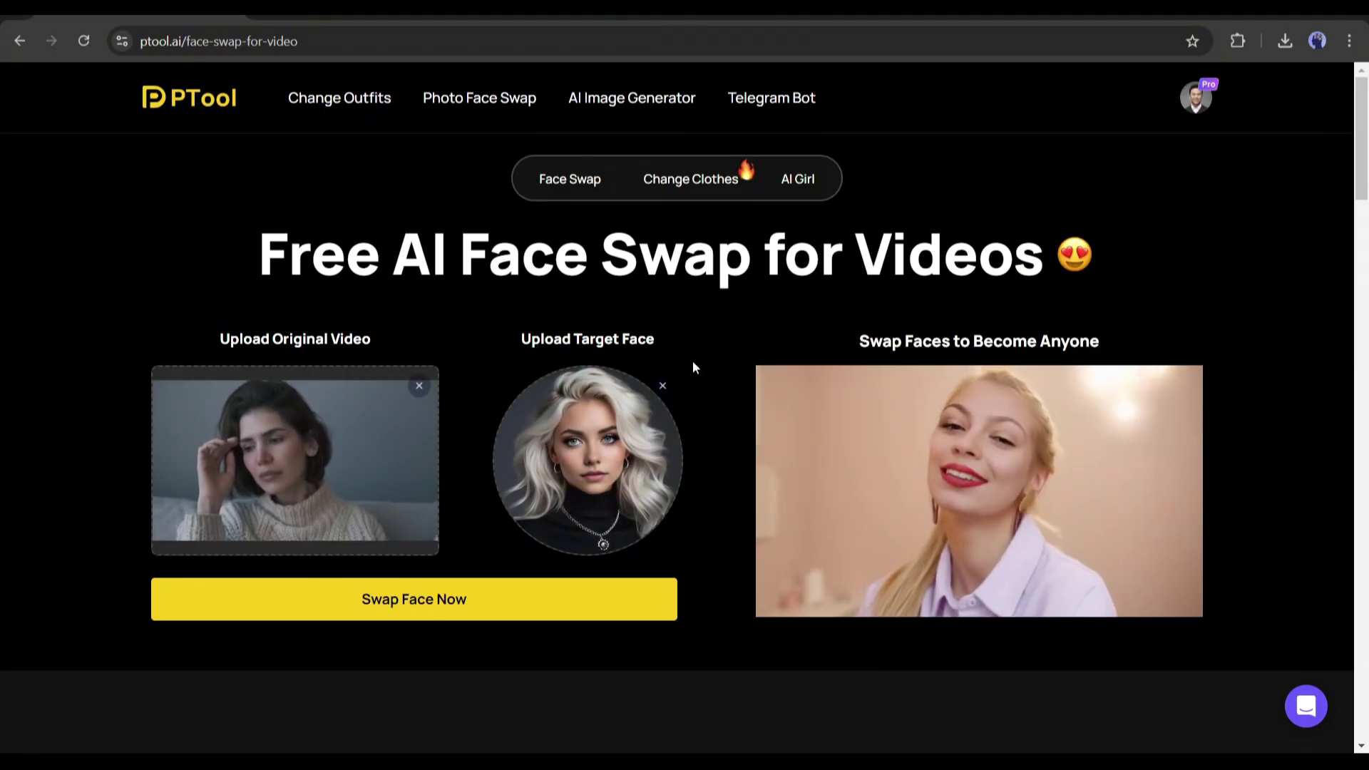
pyautogui.click(636, 102)
pyautogui.click(639, 101)
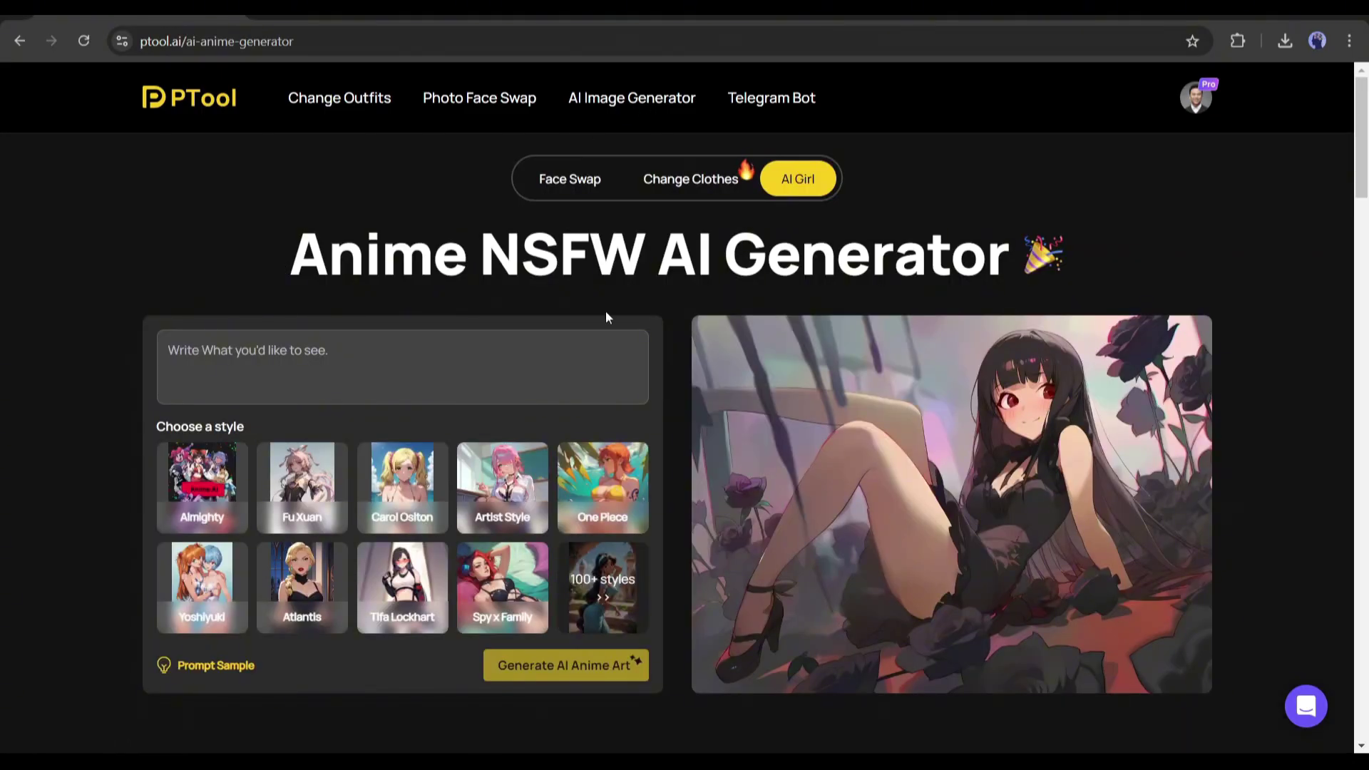
# Step: Paste the throne scene prompt into the Anime NSFW AI Generator's description box
pyautogui.moveTo(376, 261); pyautogui.dragTo(1016, 225)
pyautogui.click(840, 255)
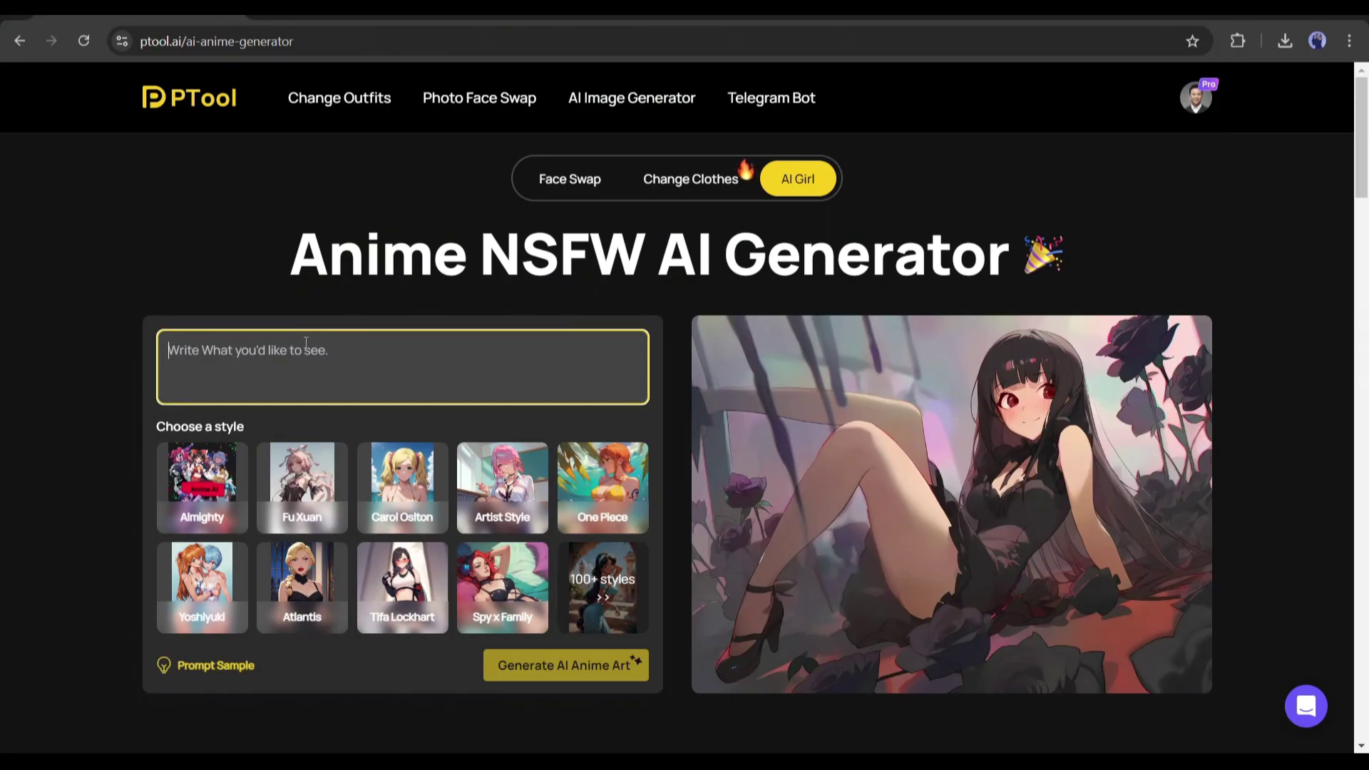
pyautogui.write('1girl, black dress, holding wineglass, sitting on a royla throne, throneroom, blonde hair, long hair, dusk, midnight, moonlight reflection, from below, air of superiority')
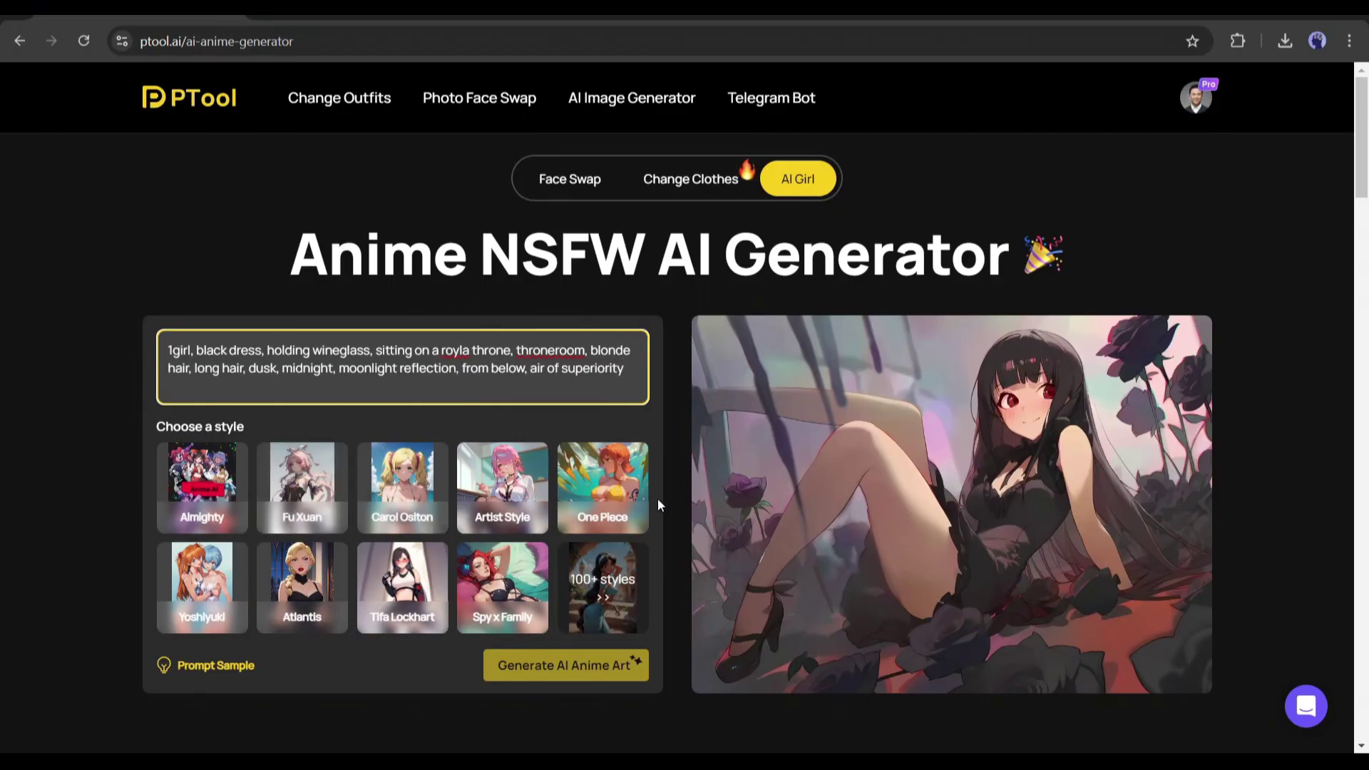
# Step: Choose the Lara Croft style from the 100+ styles list and generate the anime image
pyautogui.click(624, 592)
pyautogui.scroll(-1, 690, 585)
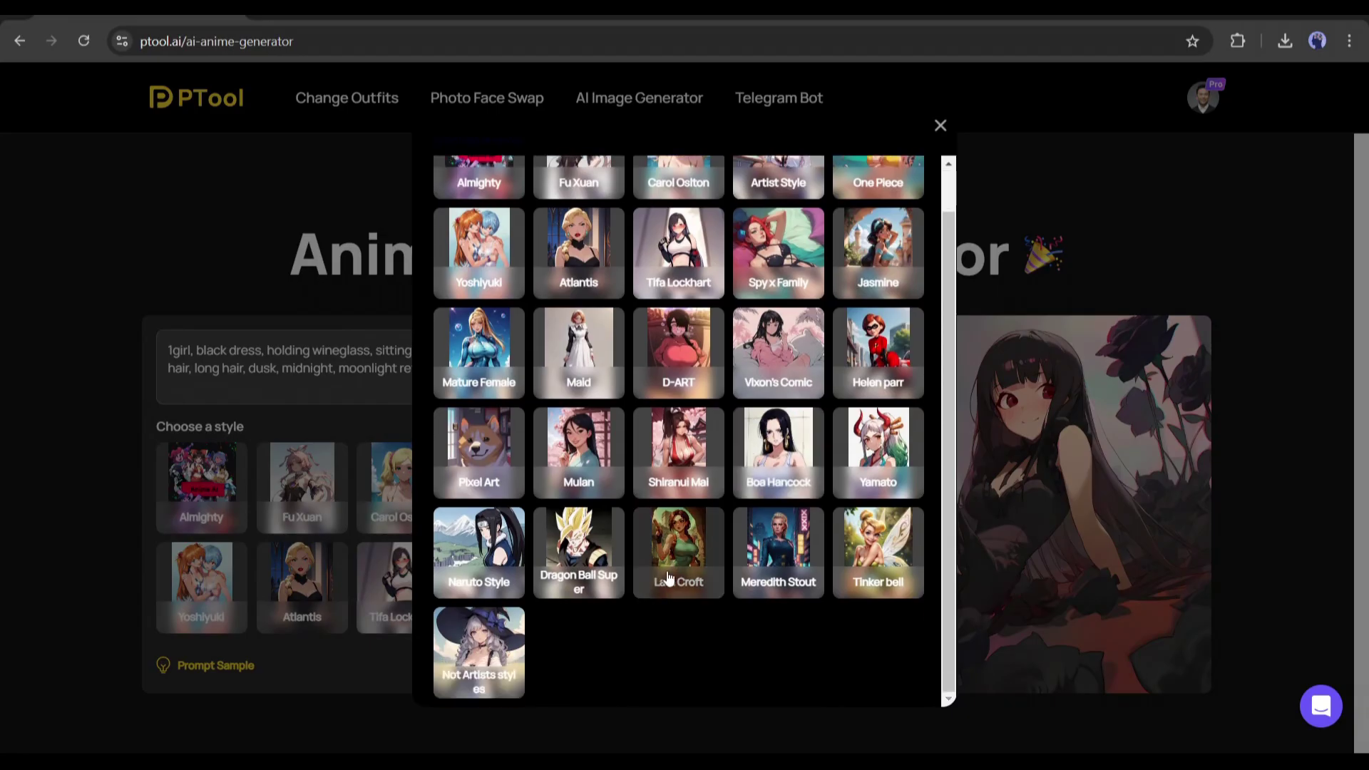
pyautogui.scroll(1, 695, 555)
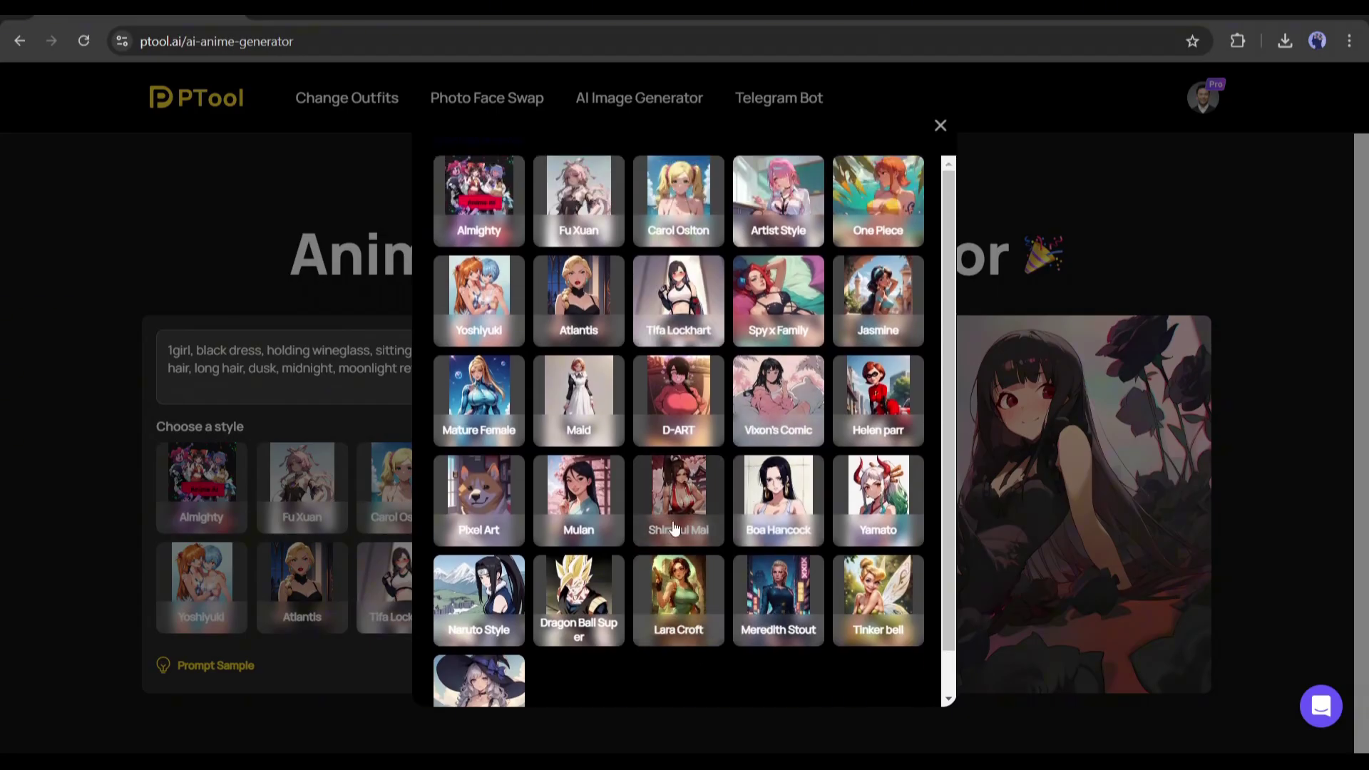
pyautogui.click(686, 560)
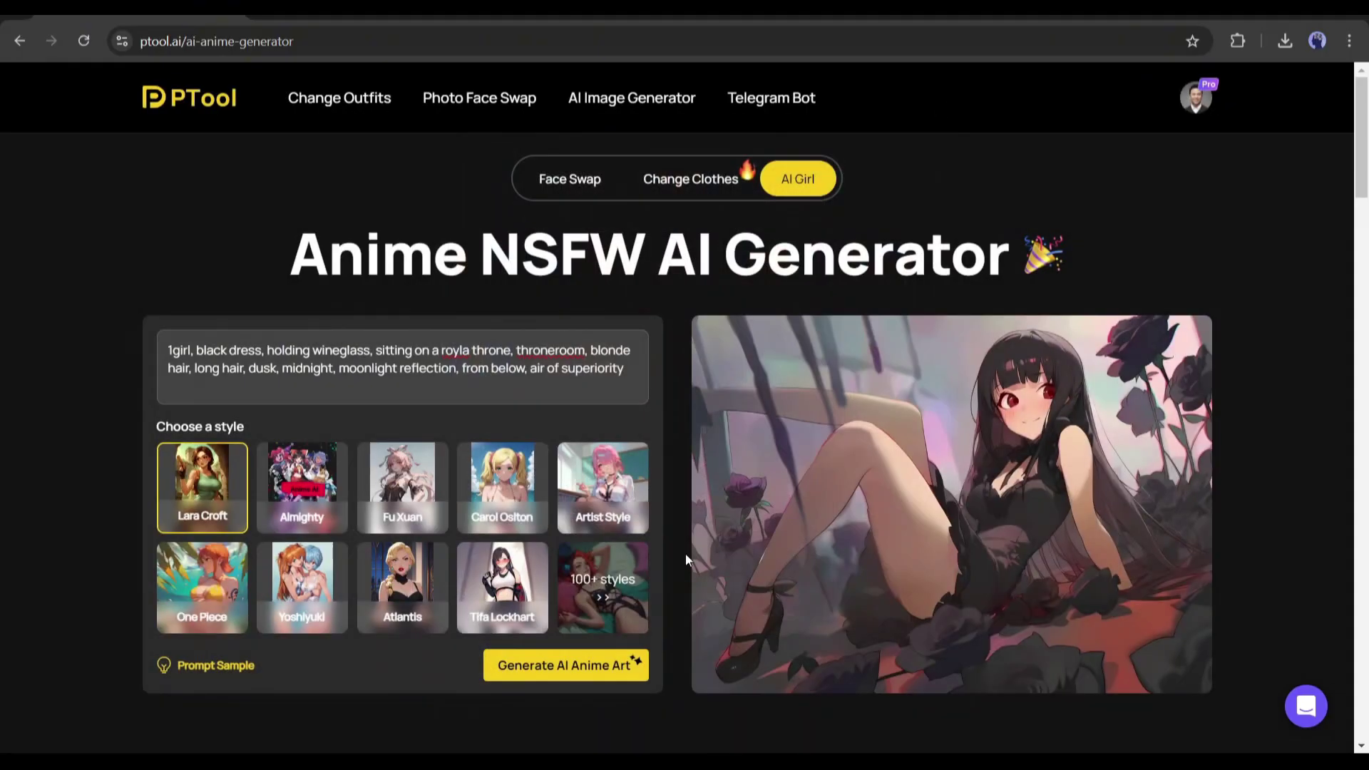
pyautogui.click(589, 674)
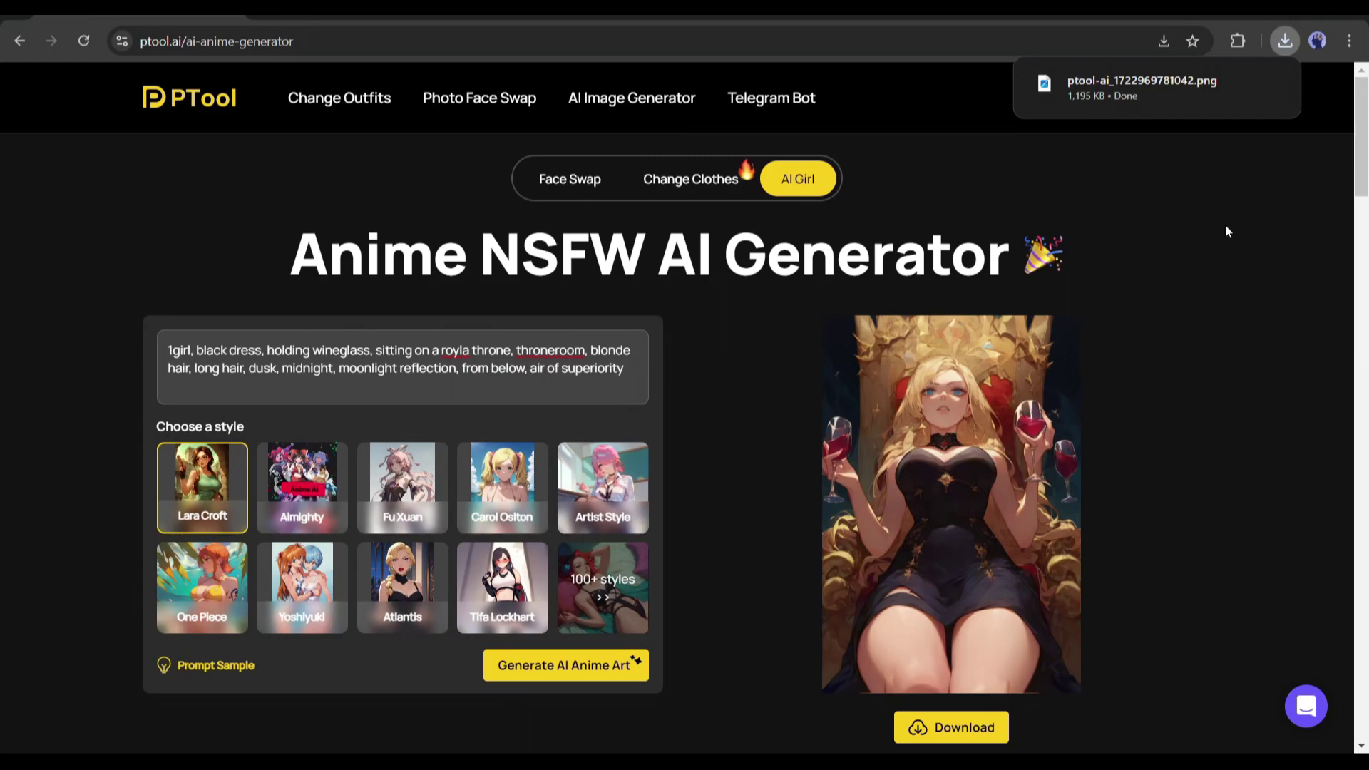
# Step: View the downloaded throne PNG in Windows Photos, then return to PTool's AI Outfit Generator
pyautogui.click(1155, 93)
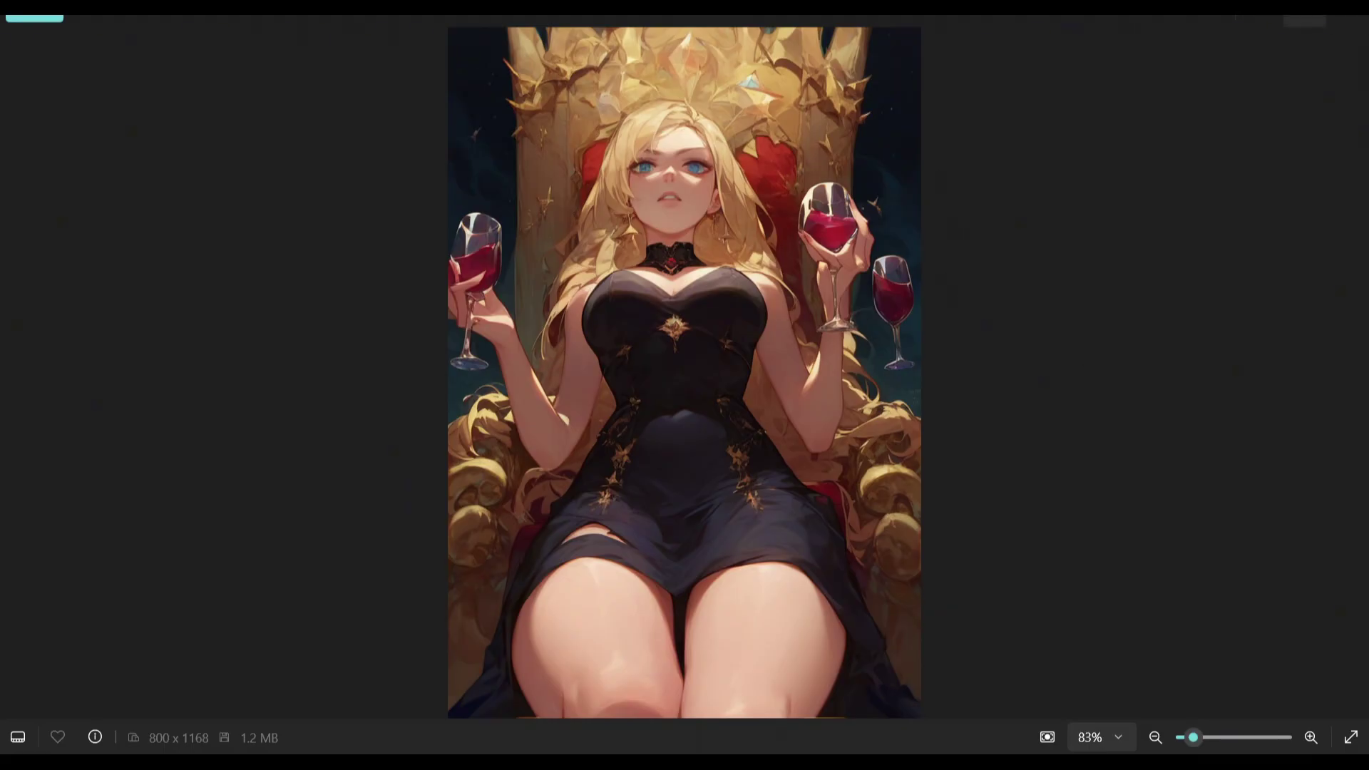
pyautogui.click(1339, 19)
pyautogui.click(189, 97)
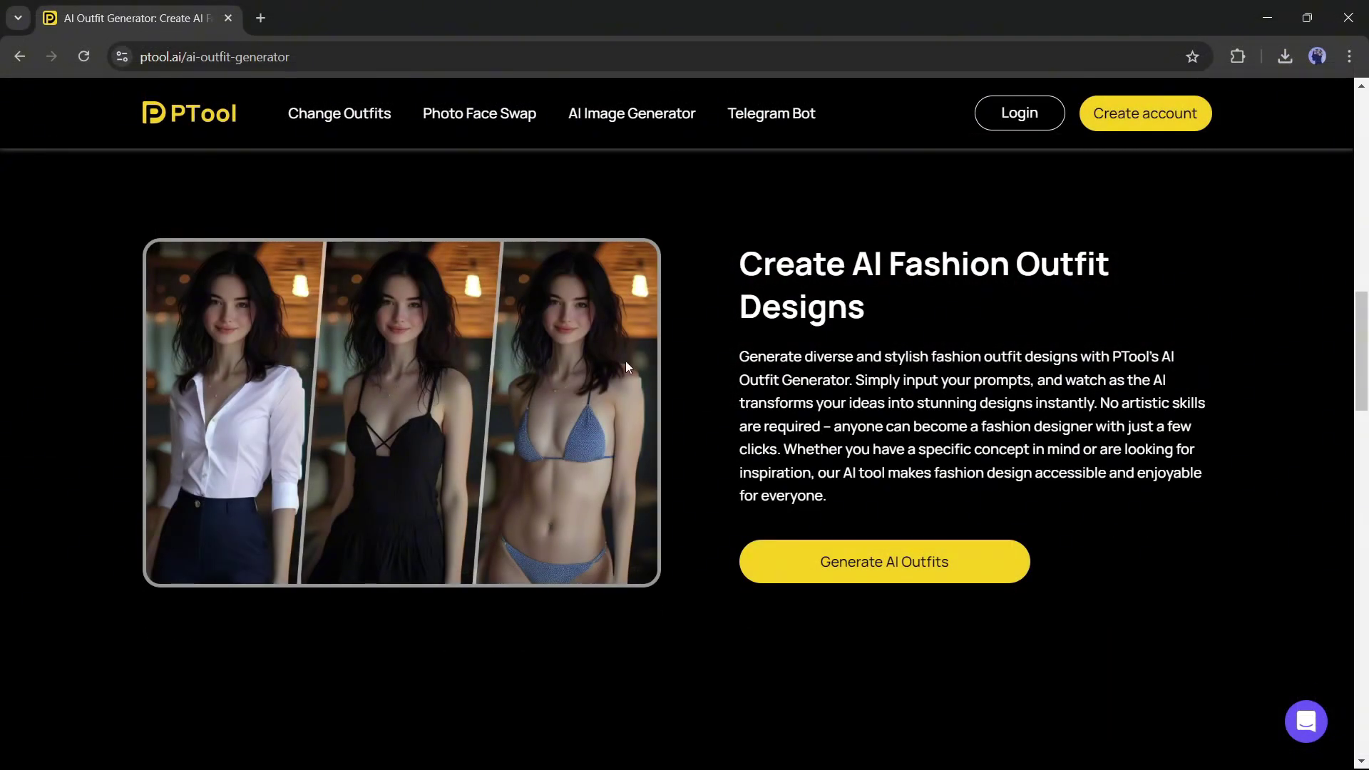
# Step: Scroll through the AI Outfit Generator's feature sections down to More AI Tools
pyautogui.scroll(-5, 736, 318)
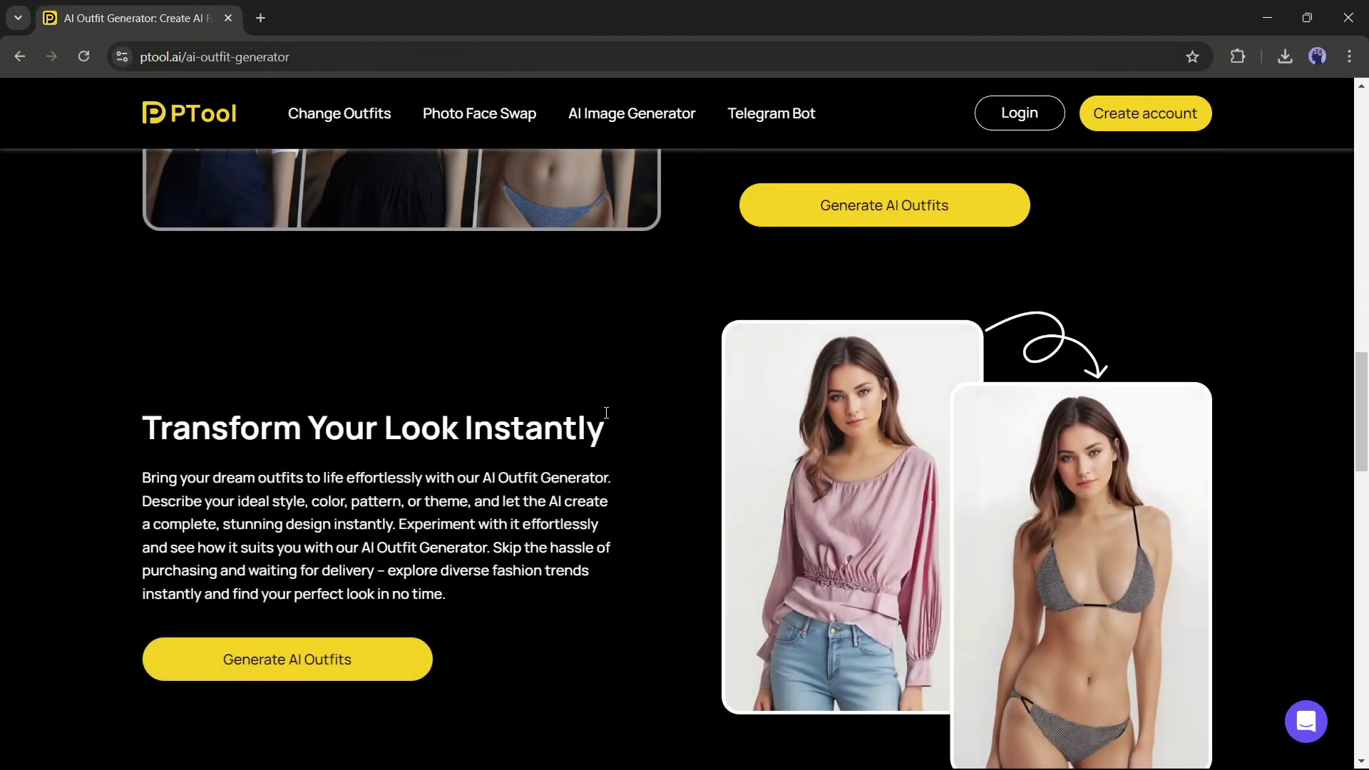
pyautogui.scroll(-6, 567, 400)
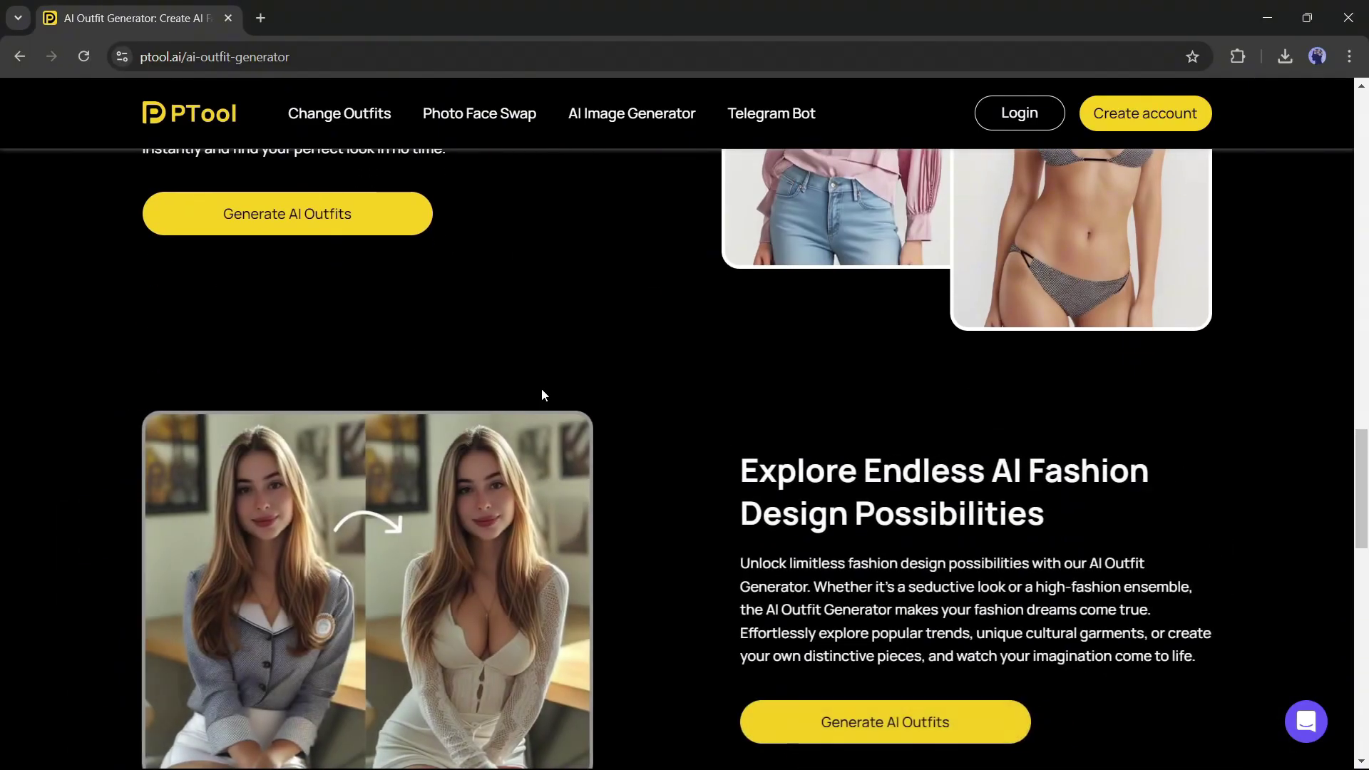
pyautogui.scroll(-1, 620, 453)
pyautogui.scroll(-5, 832, 426)
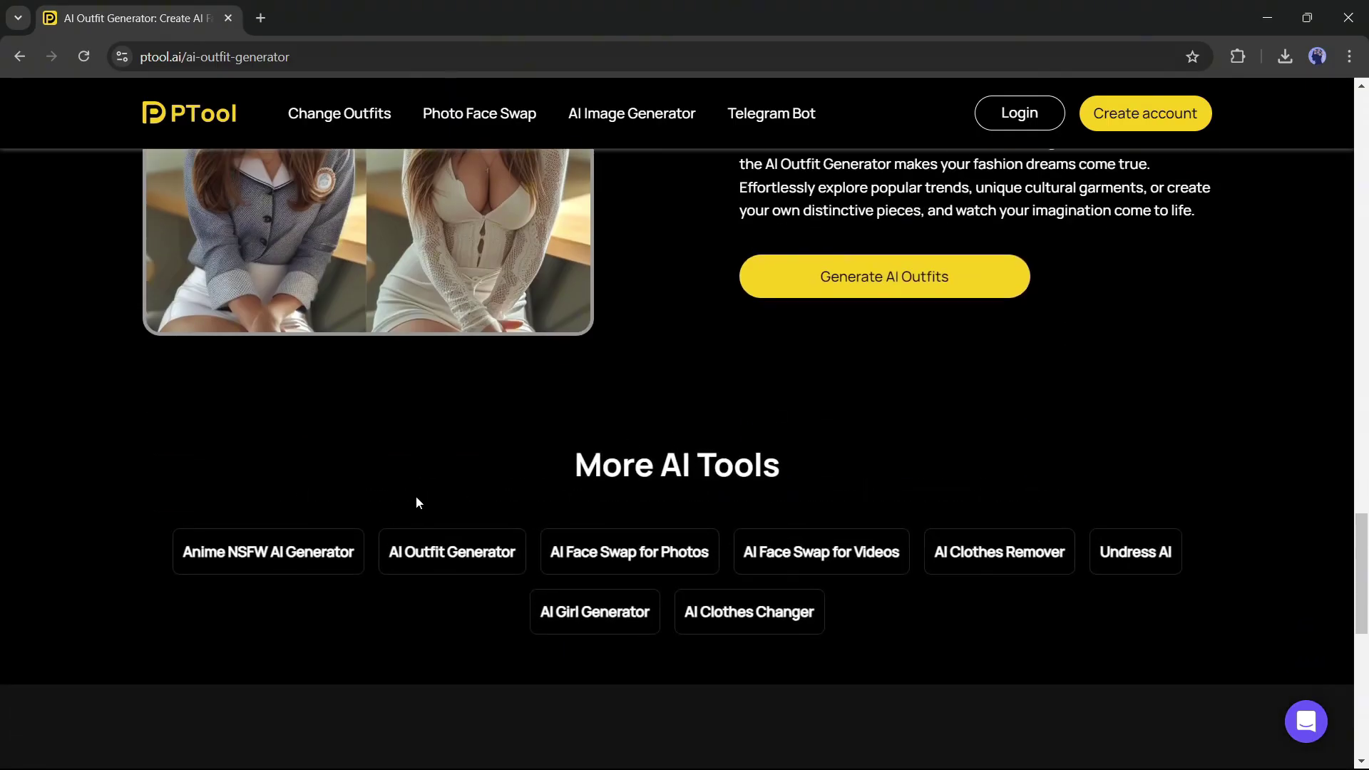
# Step: Open AI Face Swap for Photos and scroll through its feature sections
pyautogui.click(635, 553)
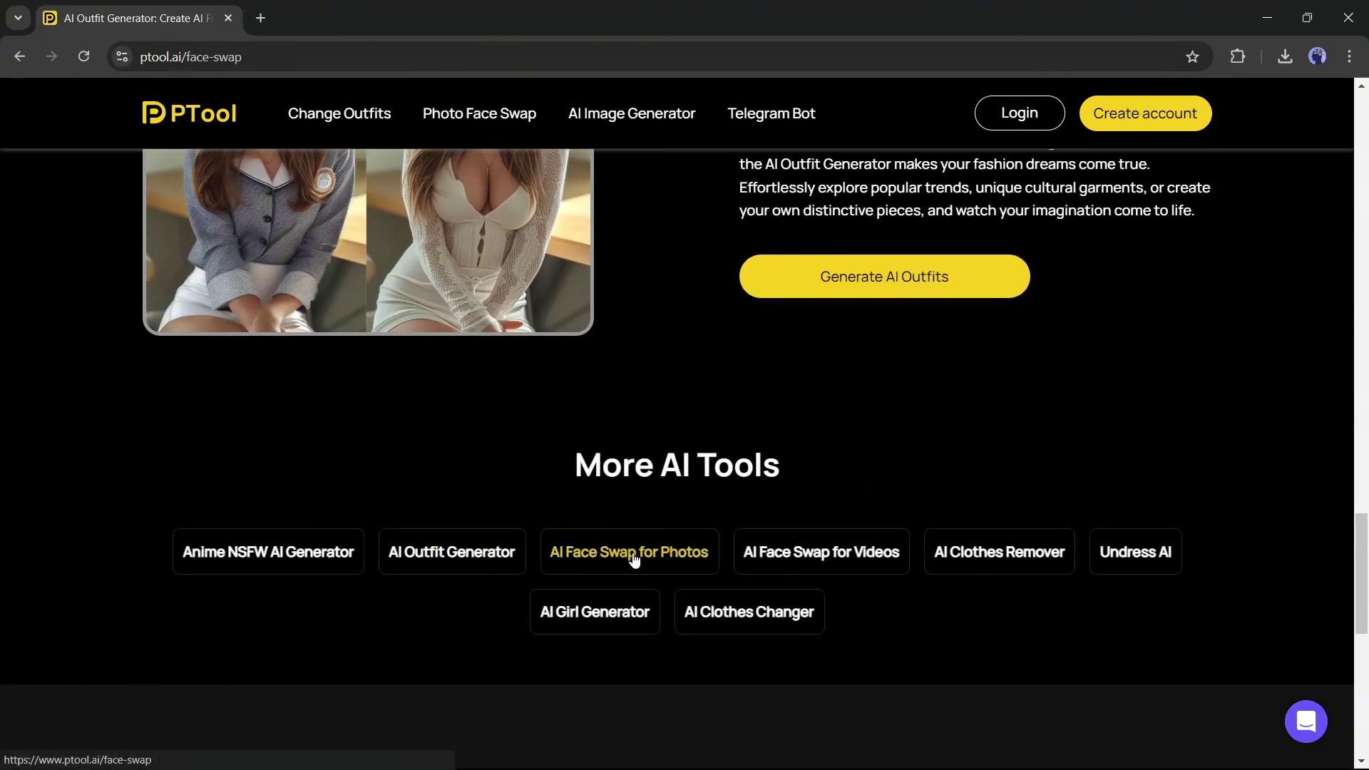
pyautogui.scroll(-10, 656, 410)
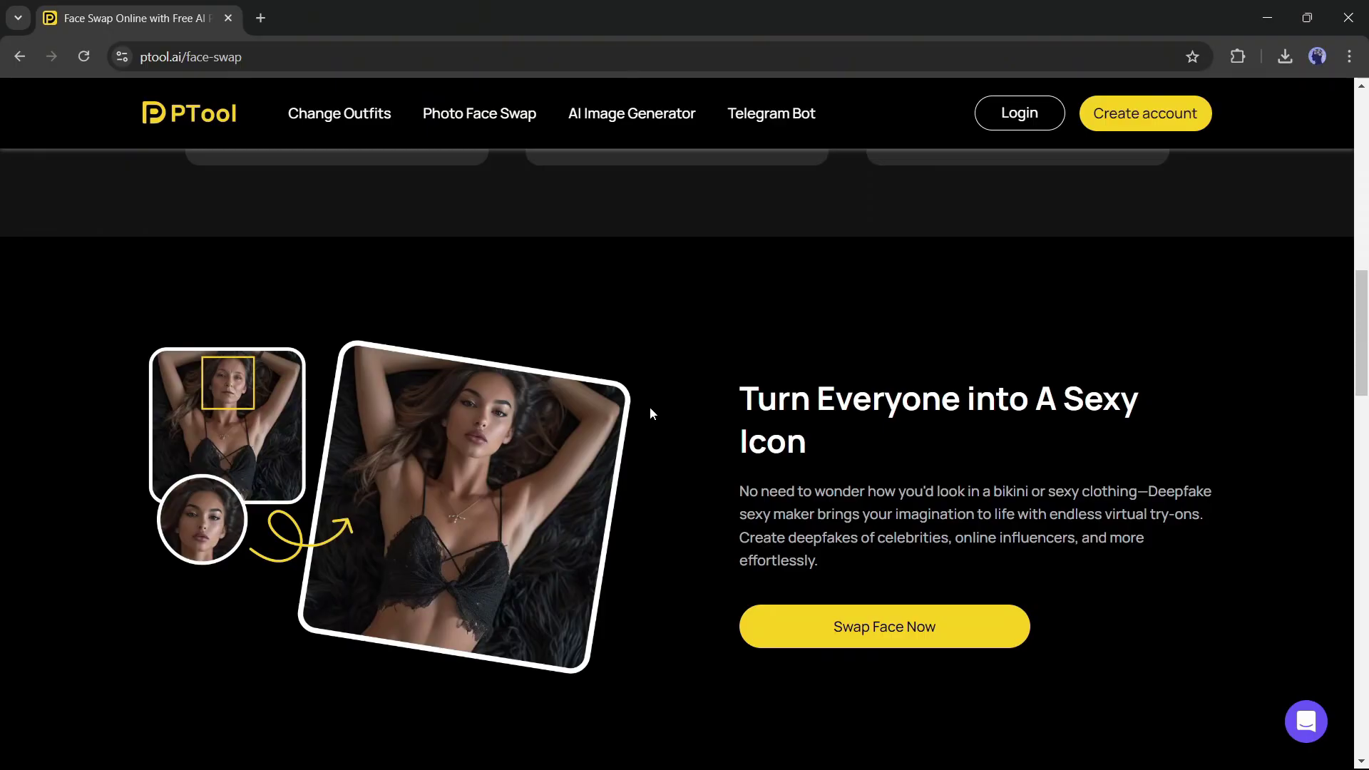
pyautogui.scroll(-6, 650, 414)
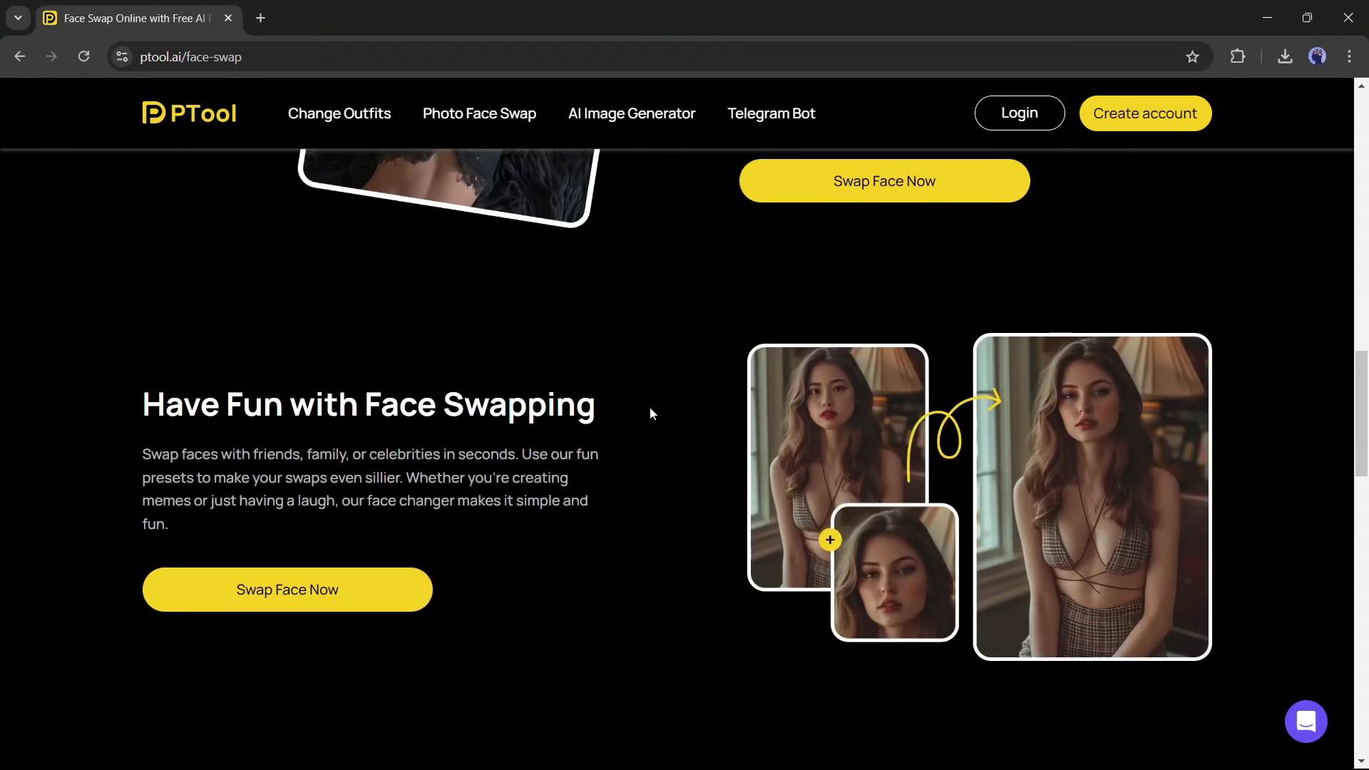
pyautogui.scroll(-4, 650, 414)
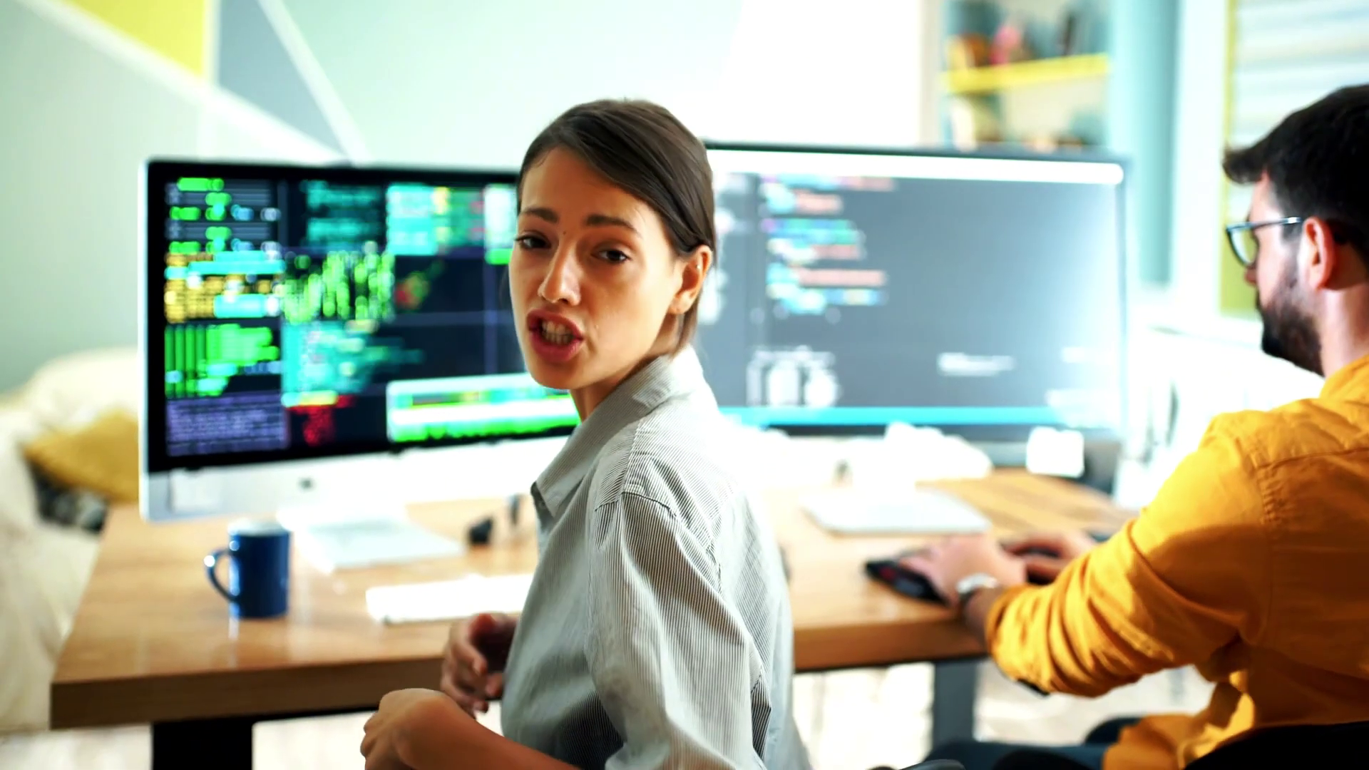